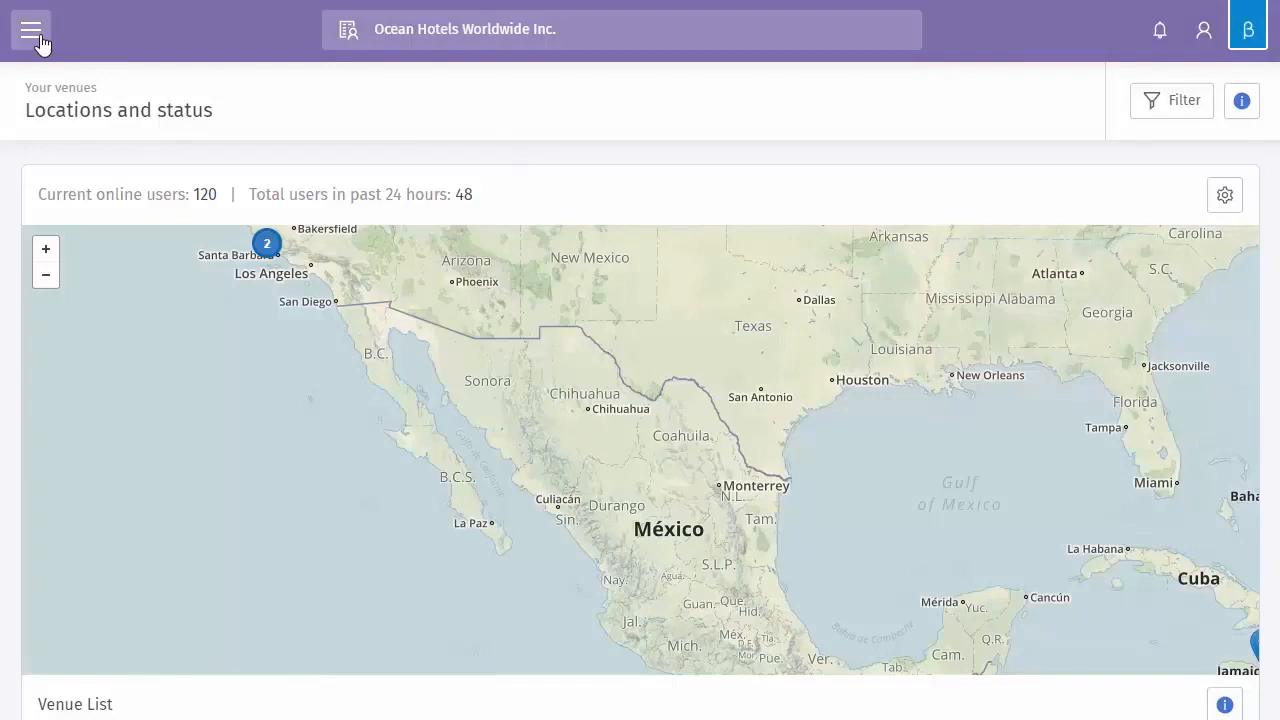
Go to Management > Venues from the main navigation menu
left_click(31, 30)
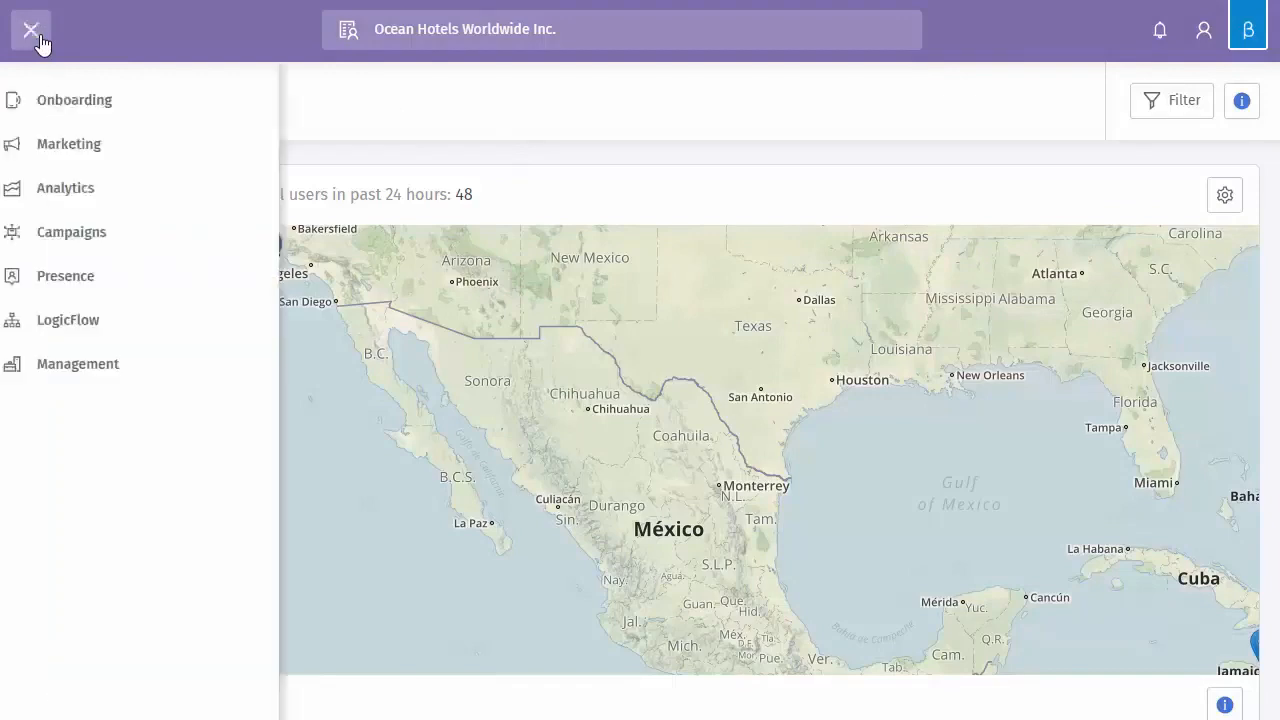
left_click(114, 366)
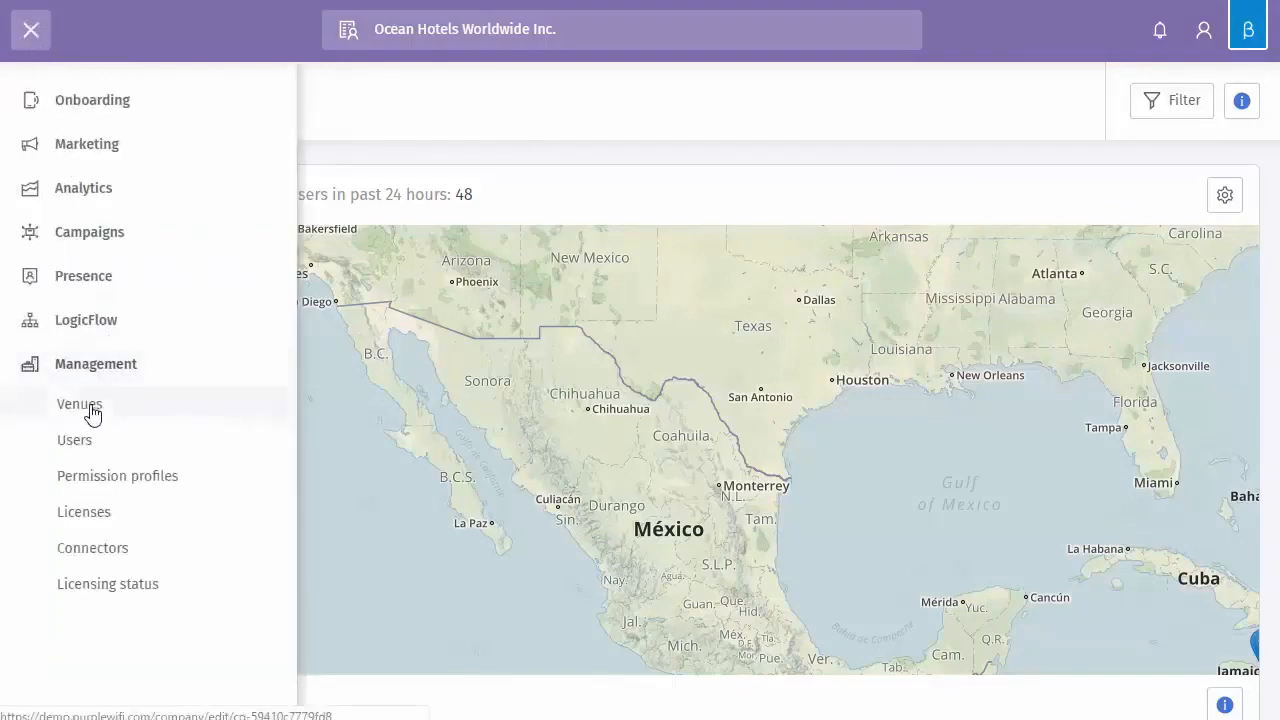
left_click(89, 413)
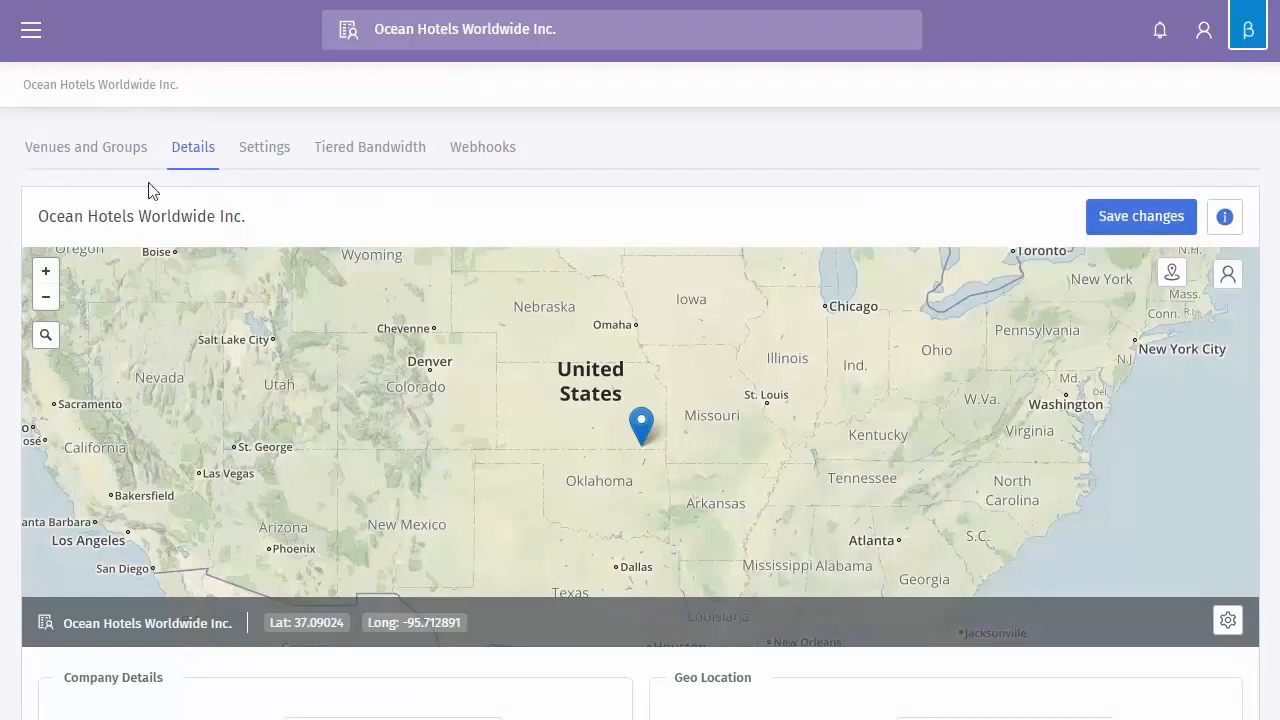
Show Venues and Groups, expand America, view venues as a flat list, then by groups
left_click(88, 149)
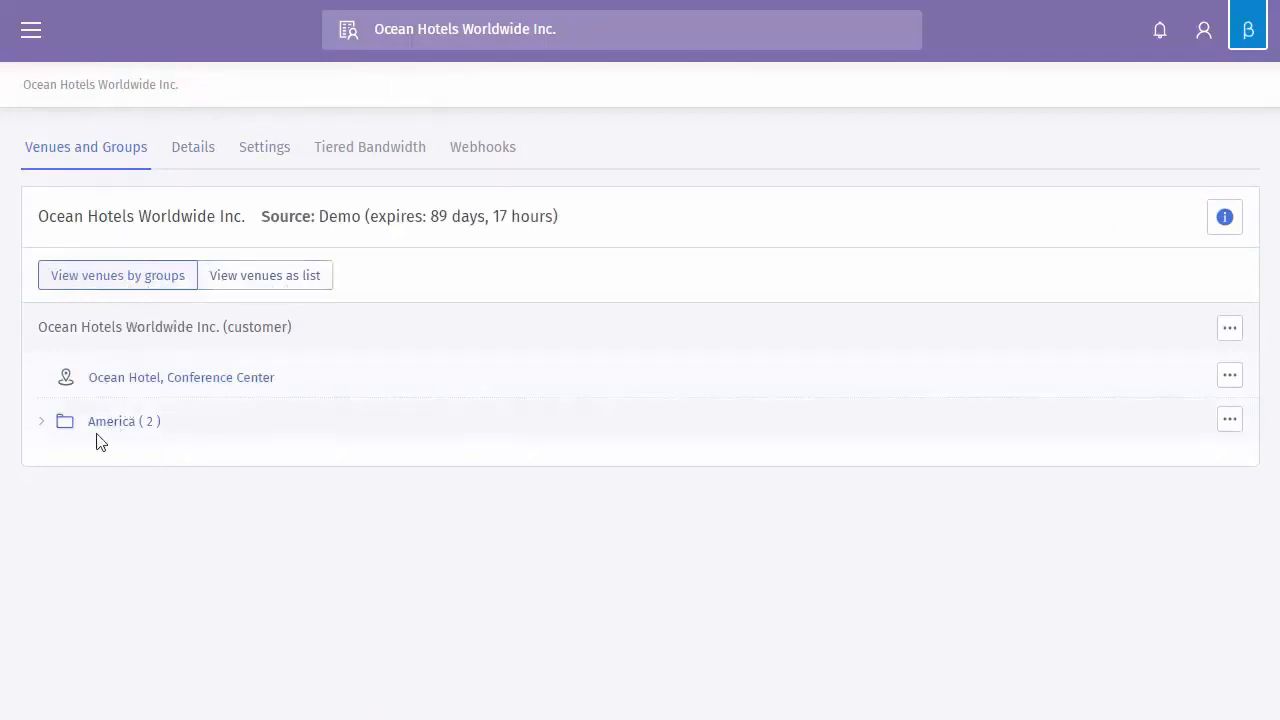
left_click(41, 423)
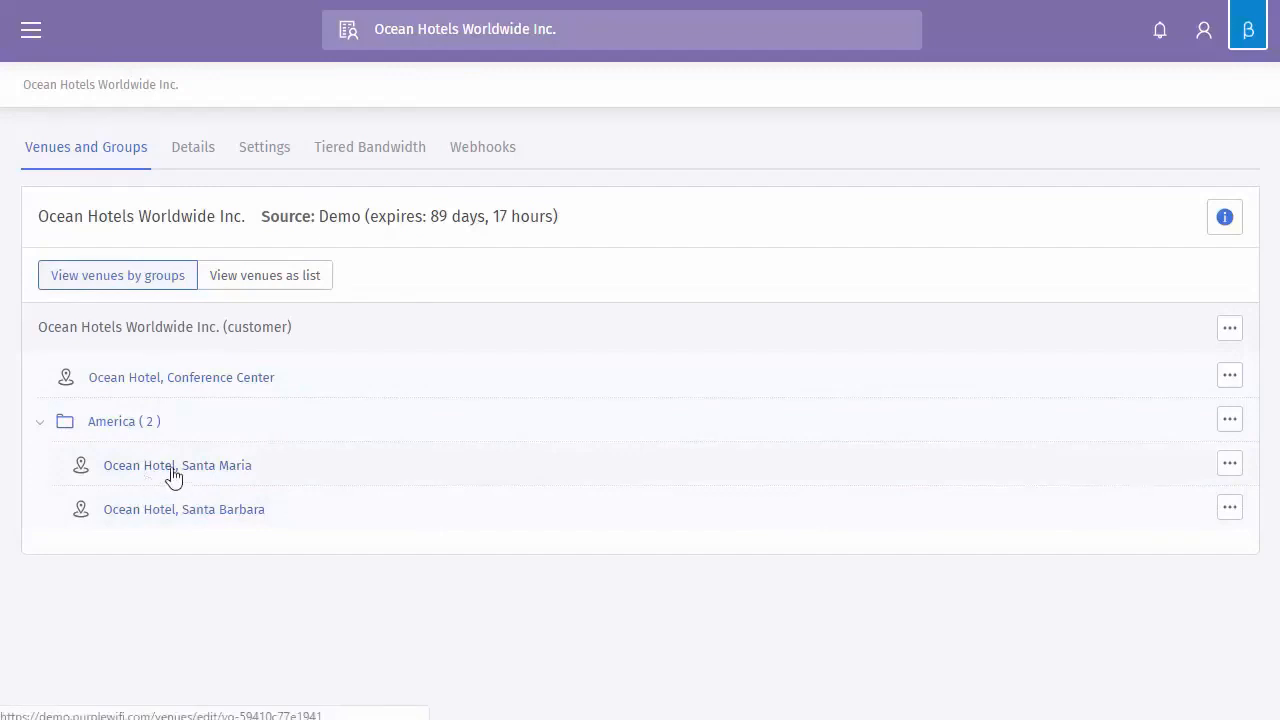
left_click(258, 285)
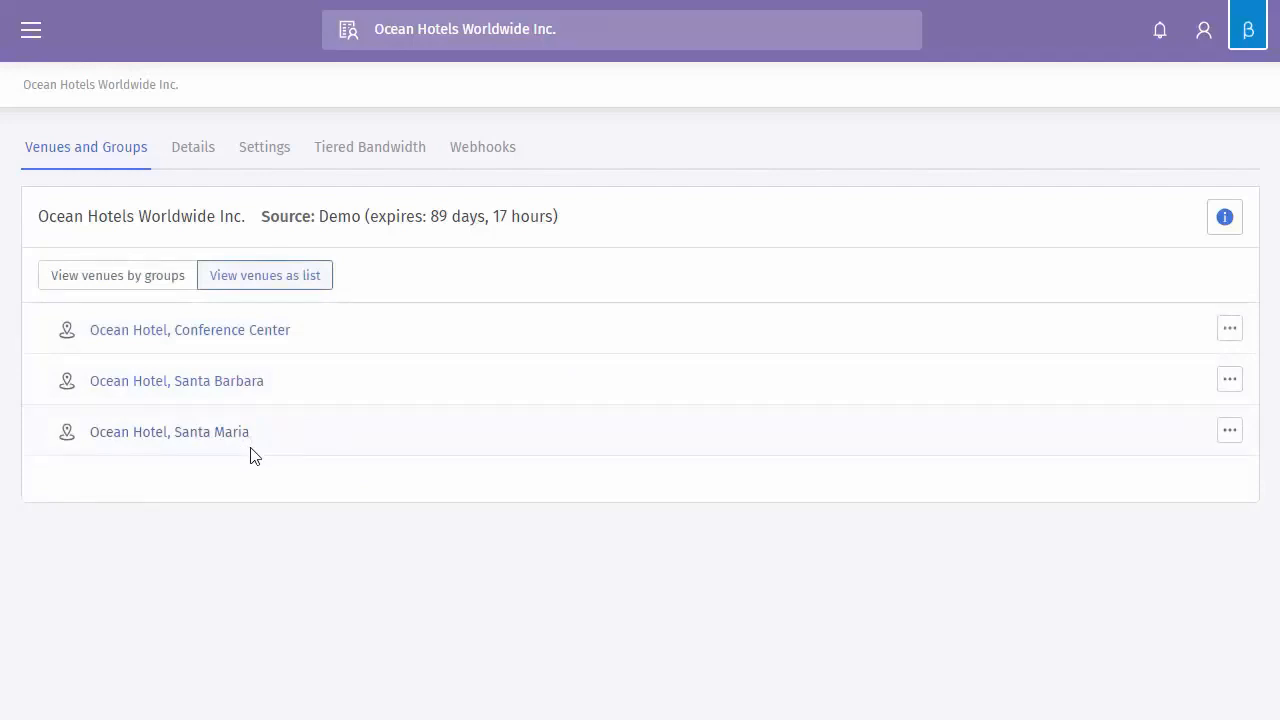
left_click(129, 284)
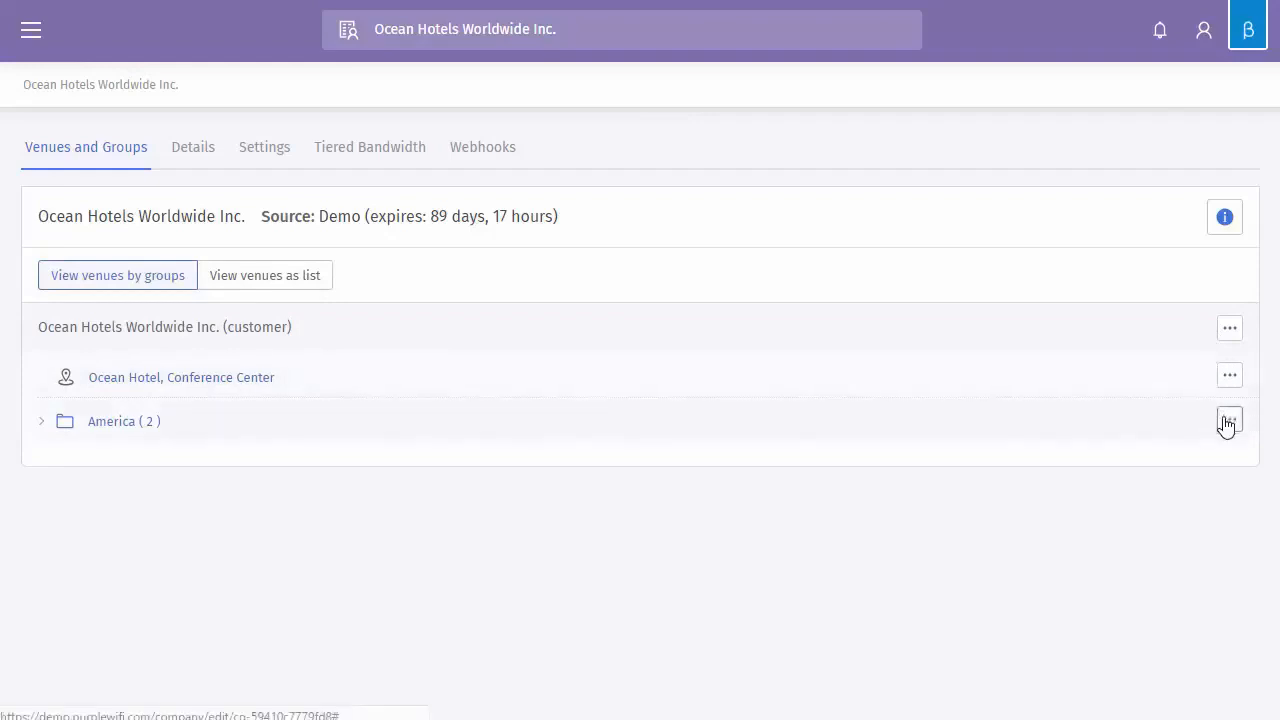
Inspect the action menus for Conference Center and America, ending on the customer row's add options
left_click(1229, 333)
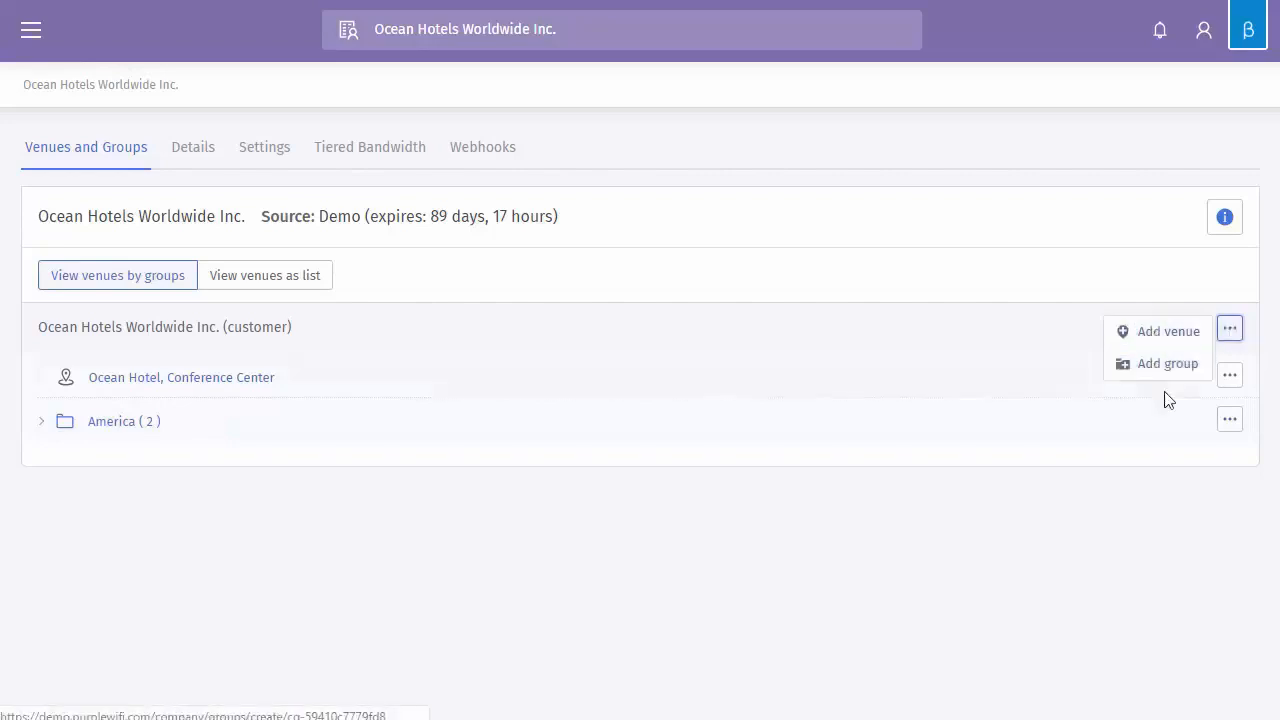
left_click(1230, 378)
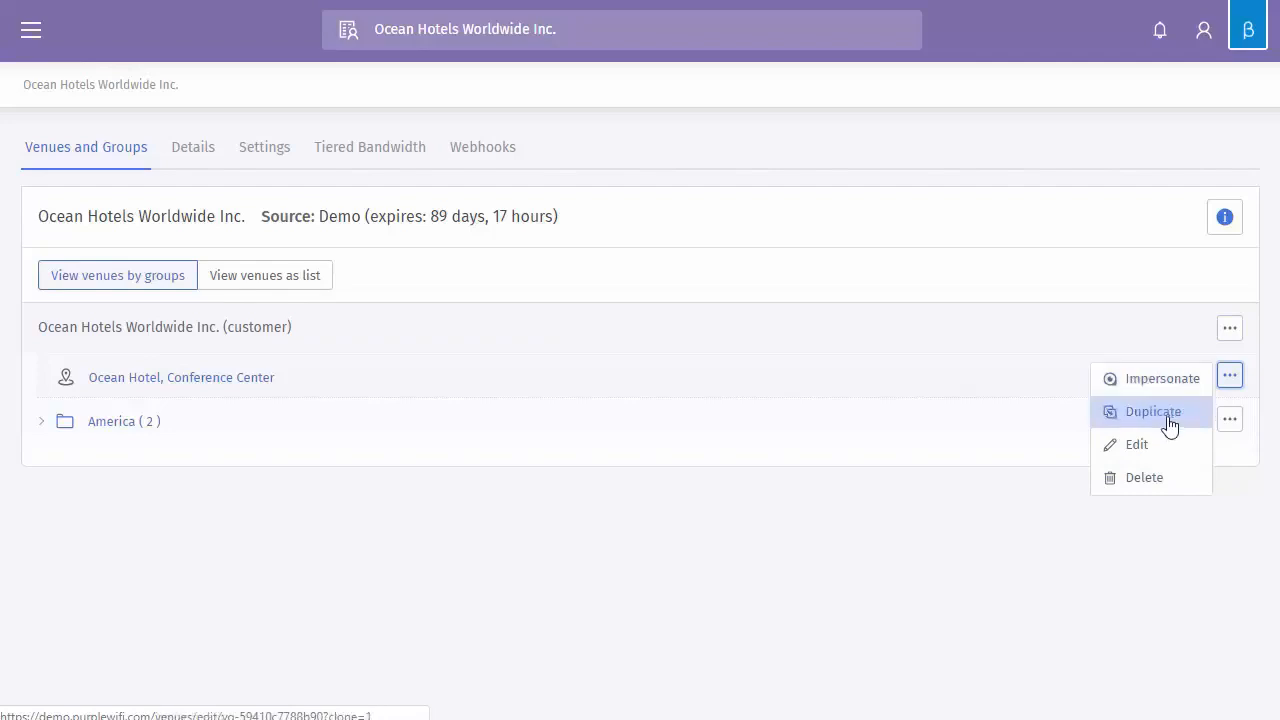
left_click(1230, 420)
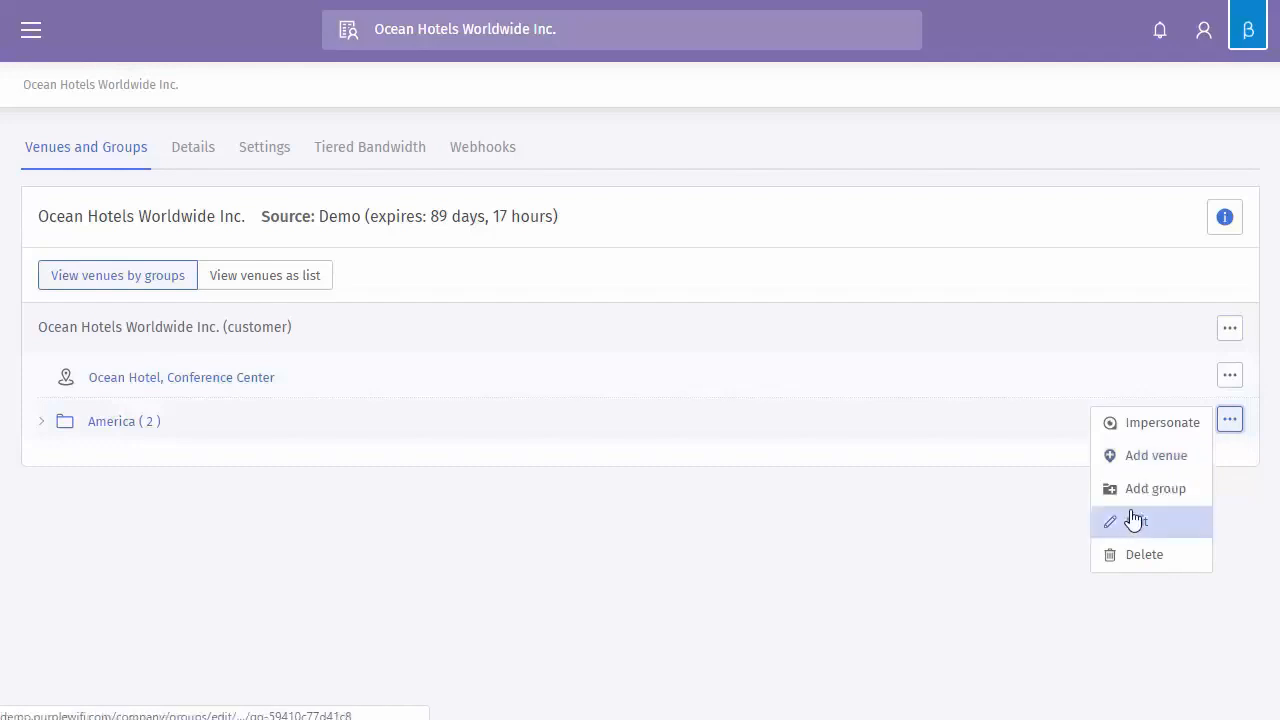
left_click(1229, 329)
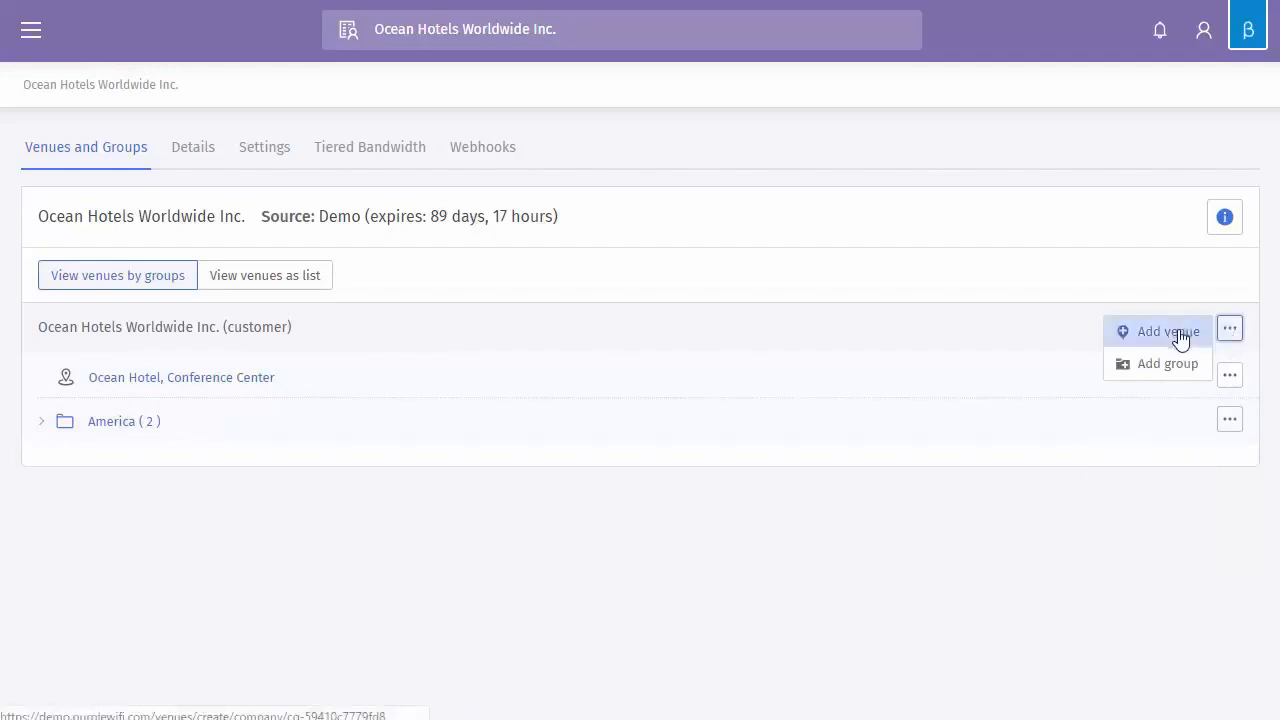
Add a new venue under the customer using the guided wizard
left_click(1178, 330)
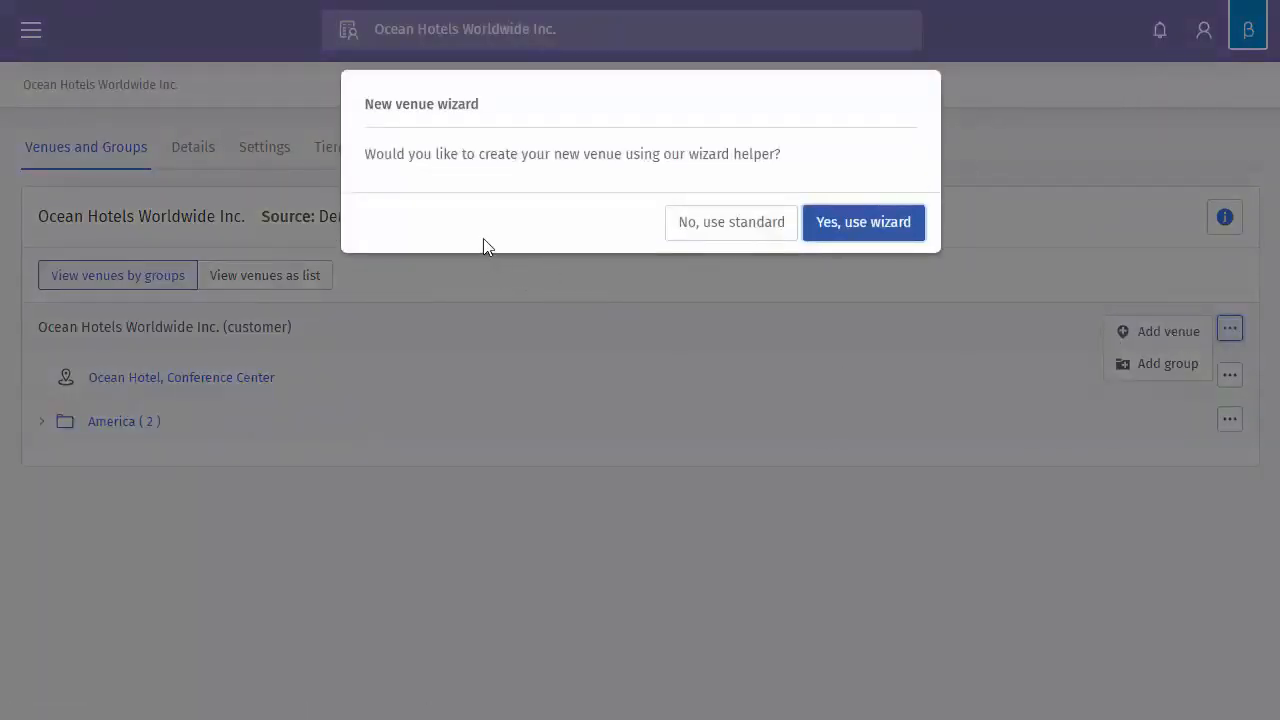
left_click(855, 225)
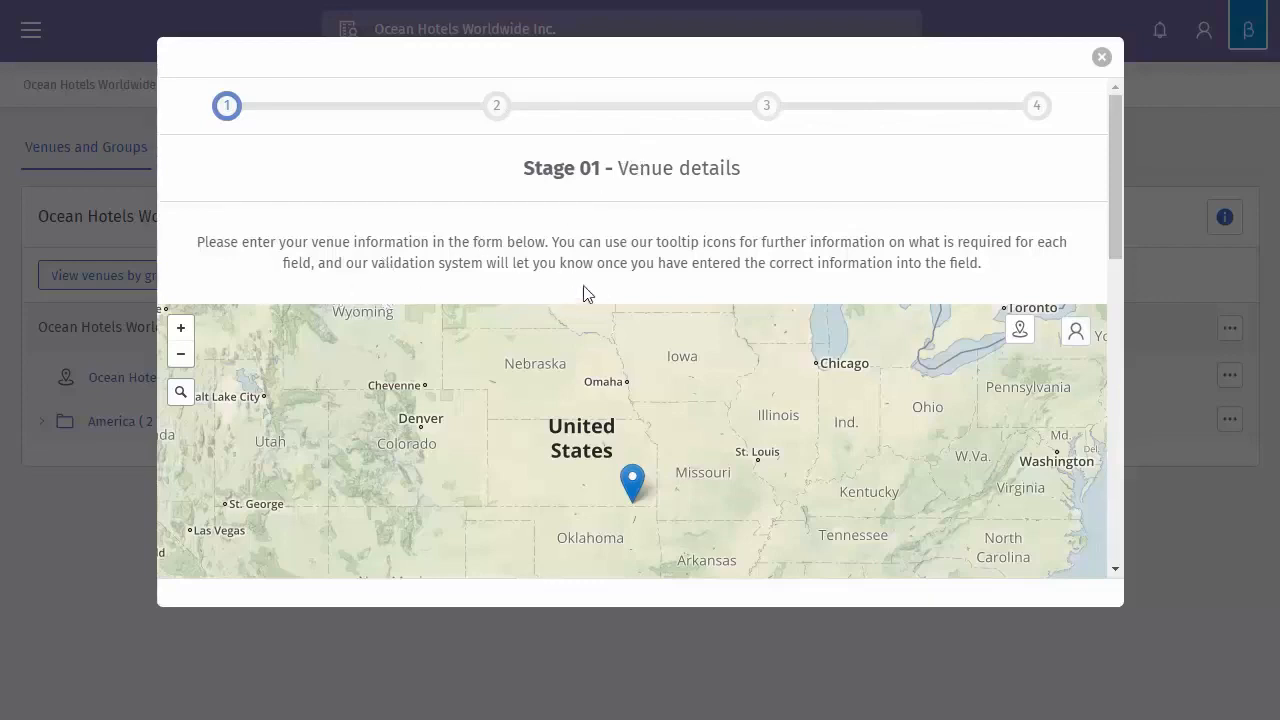
Finish the County field and set the venue as not moving with location type Building
scroll(566, 294, "down", 6)
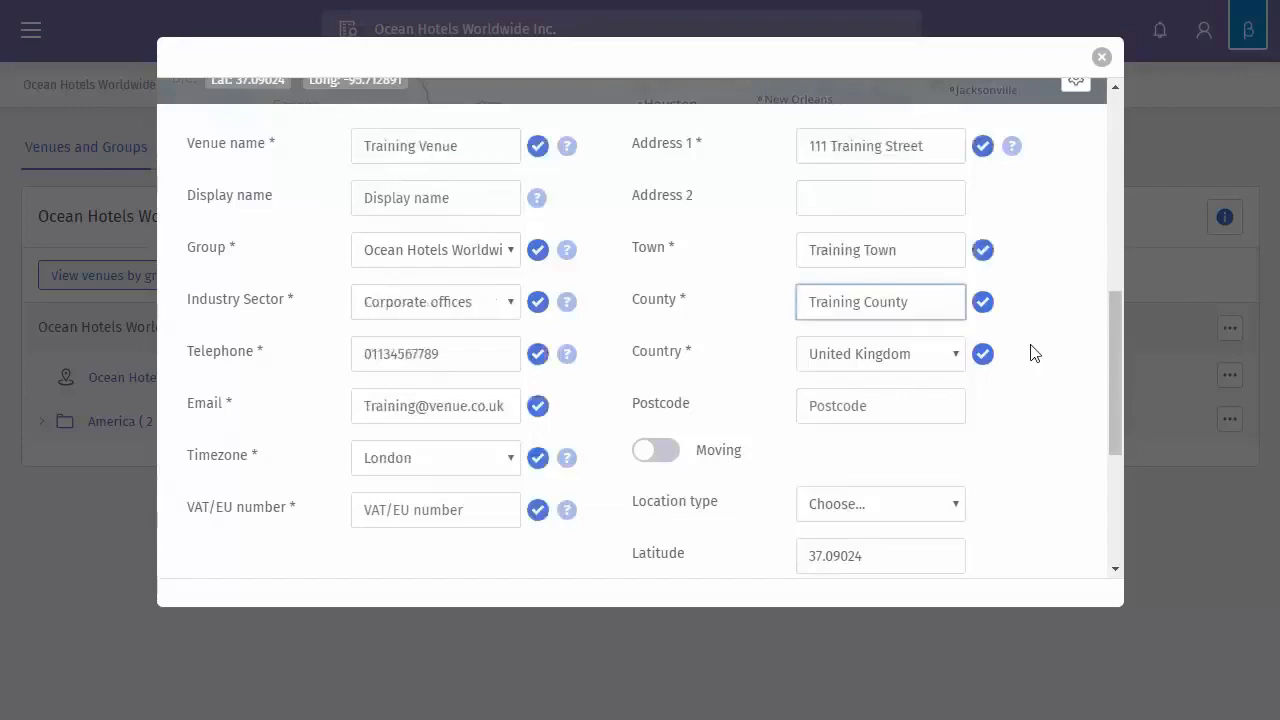
left_click(1040, 400)
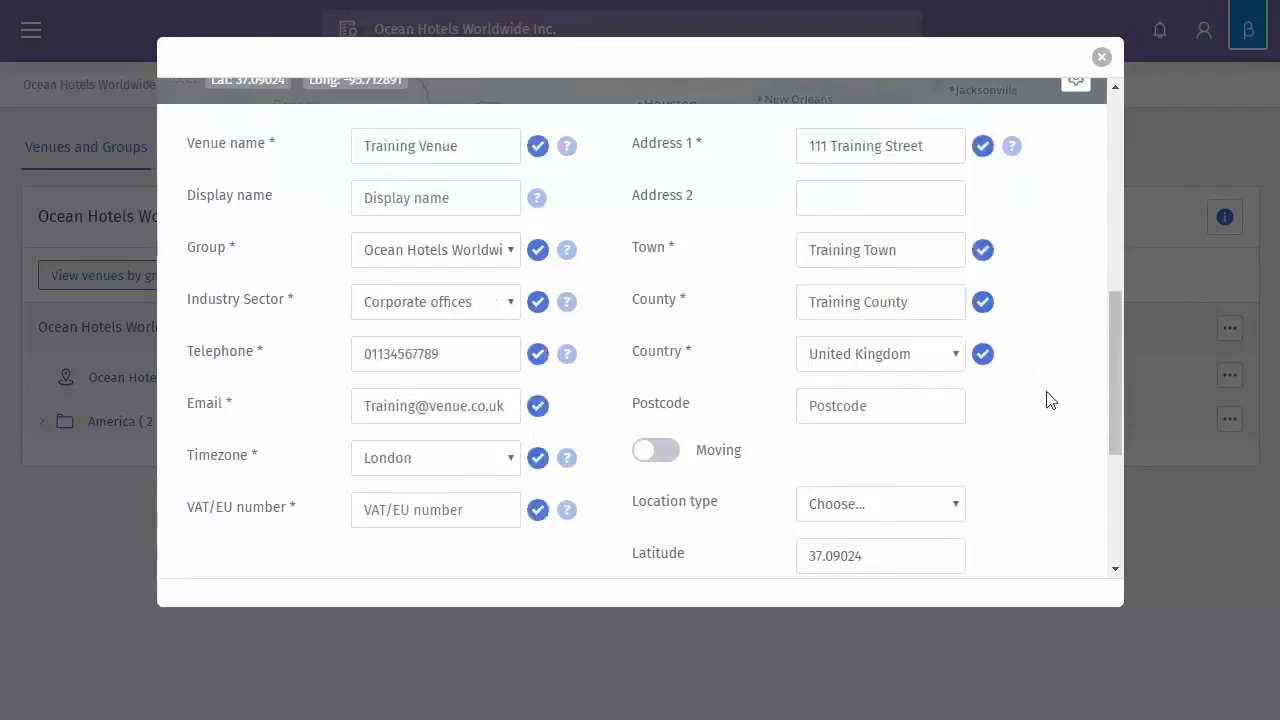
scroll(1046, 400, "down", 2)
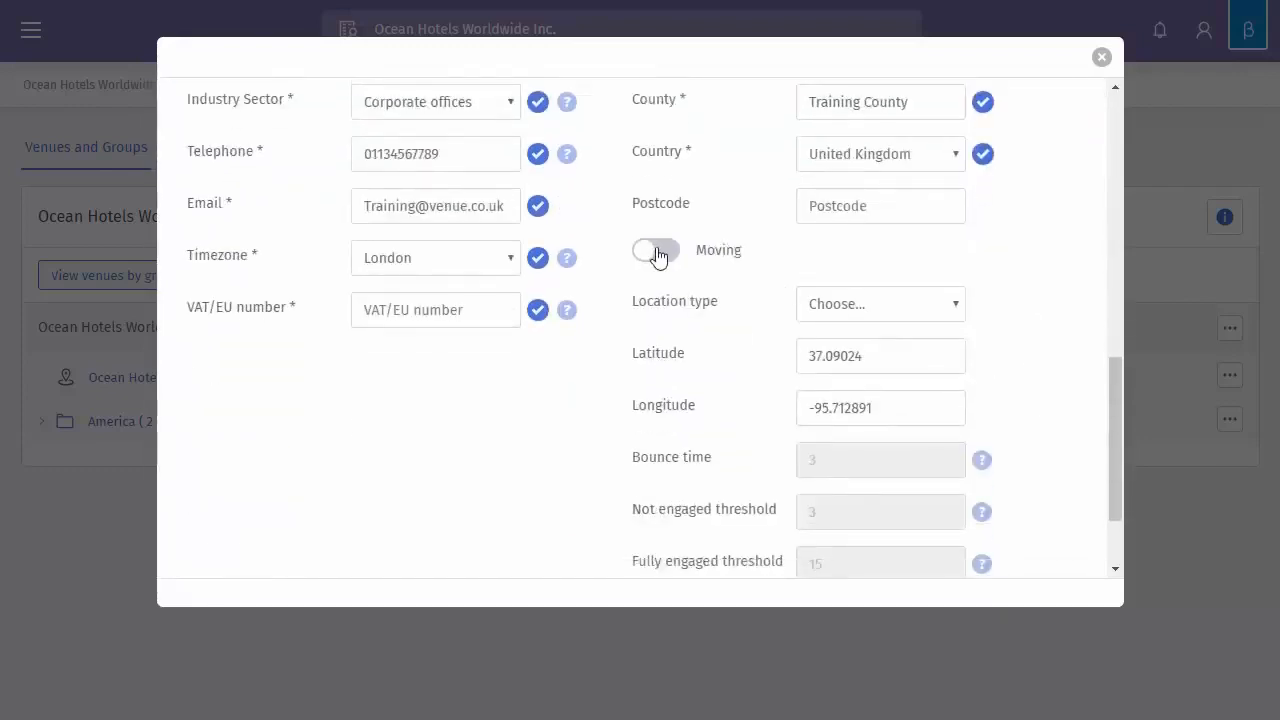
left_click(658, 257)
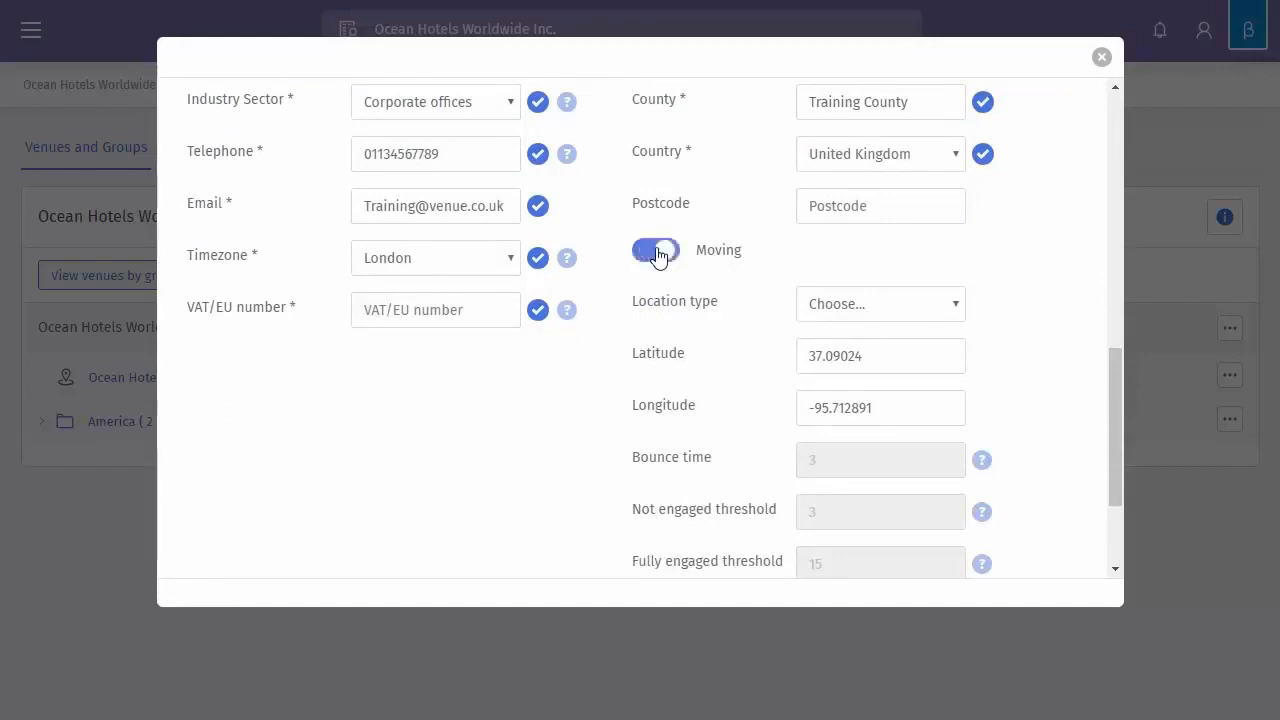
left_click(843, 305)
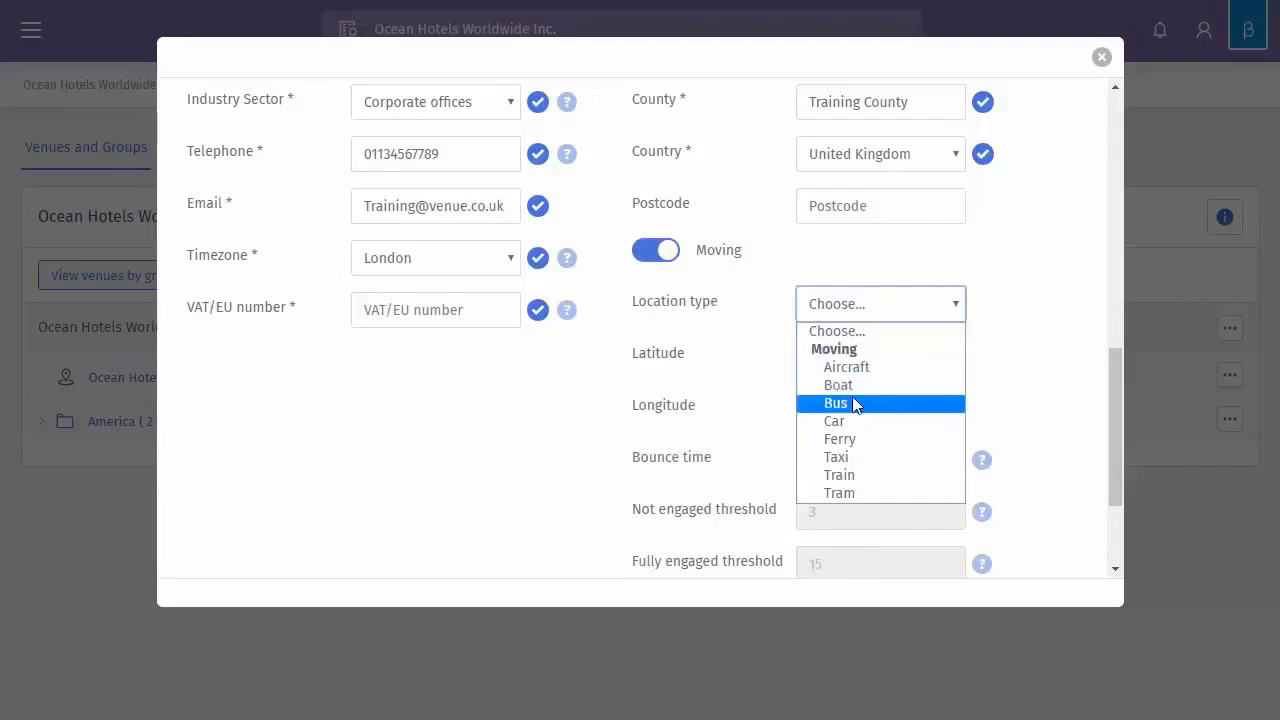
left_click(704, 267)
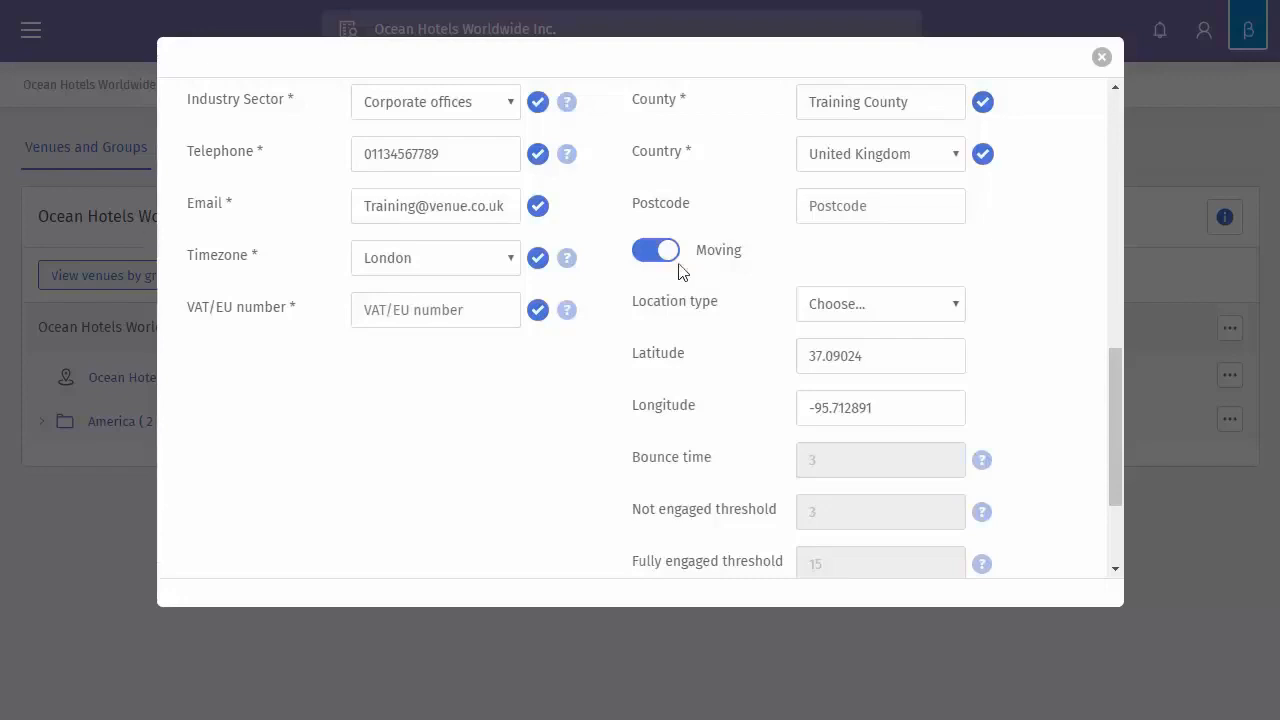
left_click(662, 251)
left_click(855, 306)
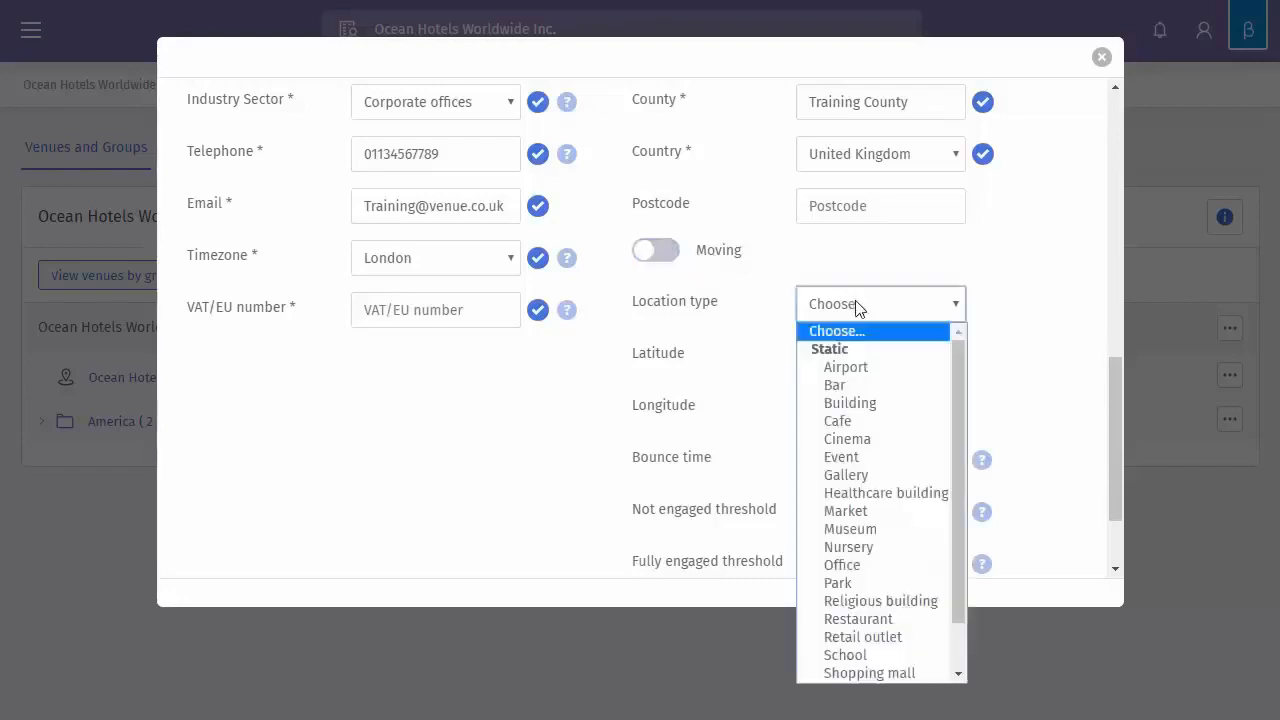
left_click(857, 403)
Check the latitude and longitude values and submit the Training Venue details
left_click(796, 358)
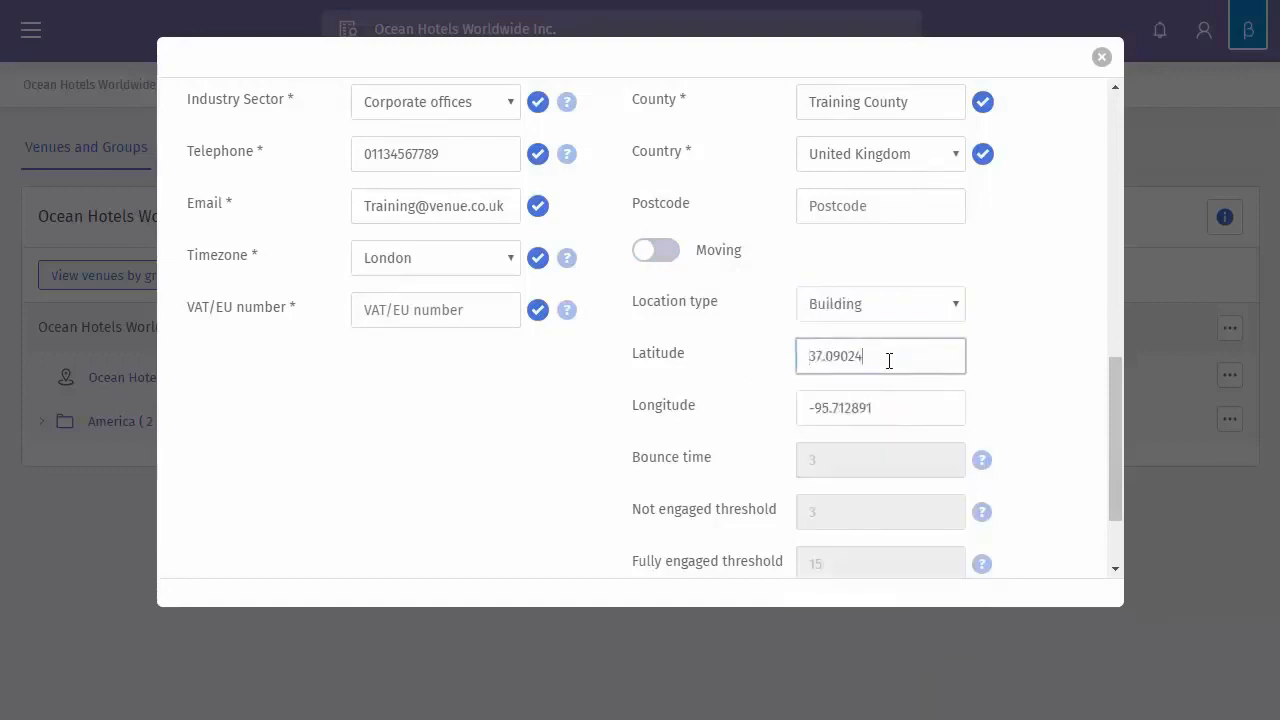
left_click(887, 401)
left_click(882, 370)
scroll(982, 400, "down", 3)
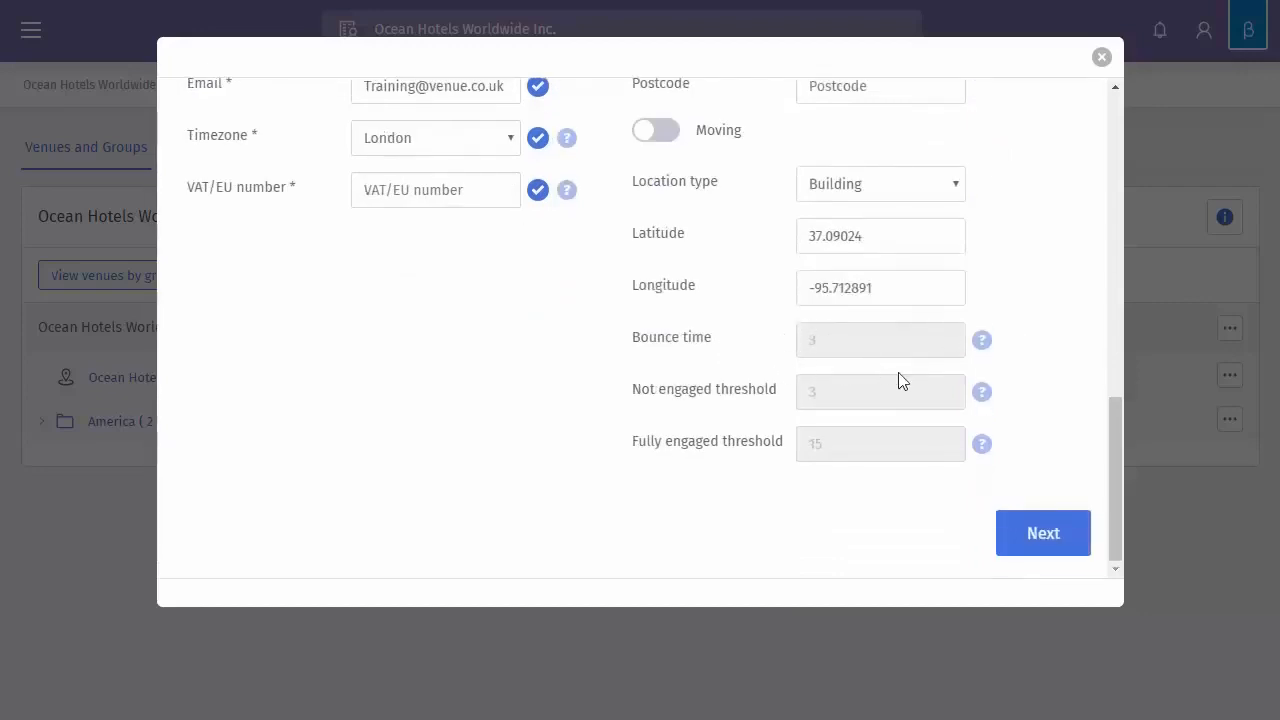
mouse_move(1116, 497)
left_mouse_down()
mouse_move(1123, 346)
mouse_move(1127, 508)
left_mouse_up()
left_click(1047, 547)
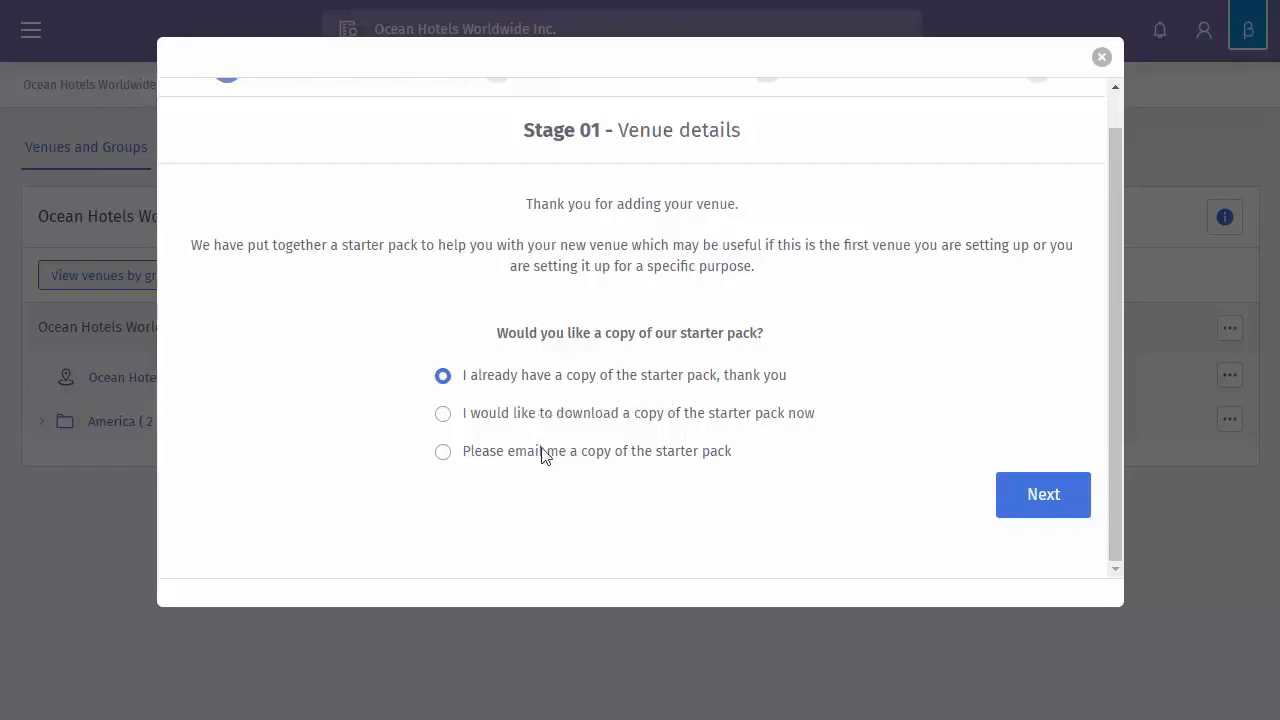
Skip the starter pack and choose to configure the router hardware now
left_click(1040, 496)
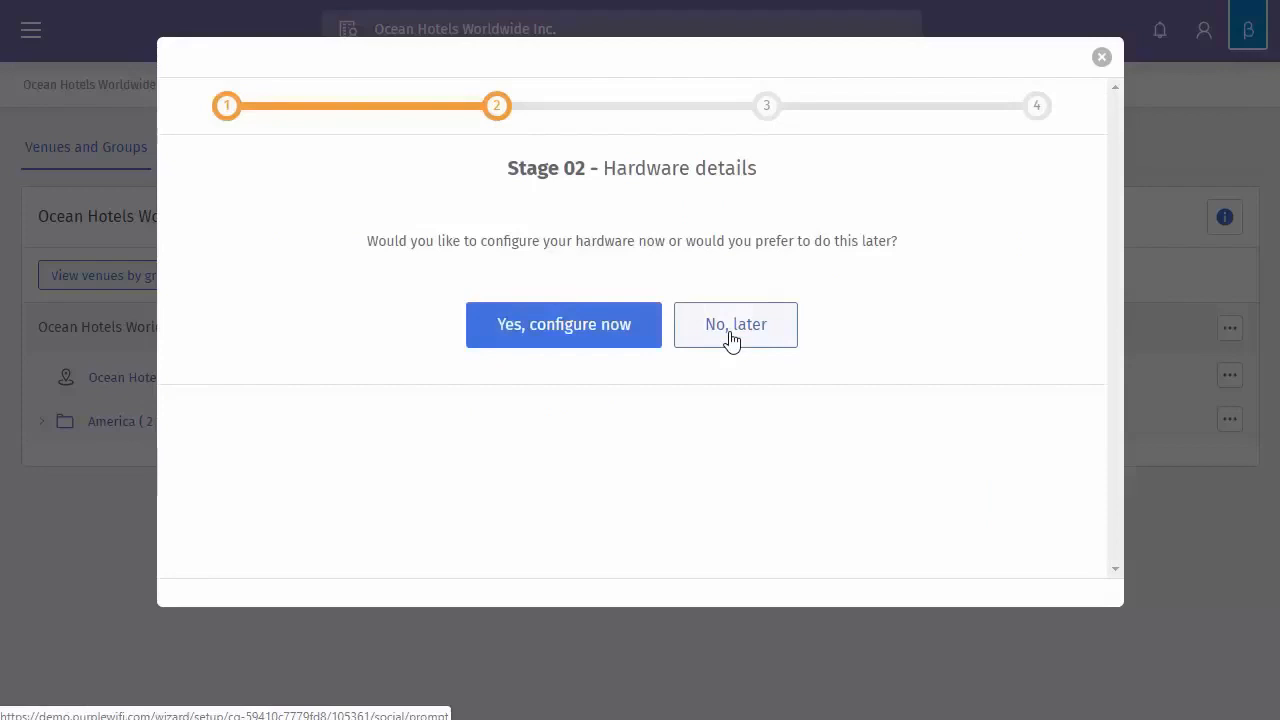
left_click(545, 327)
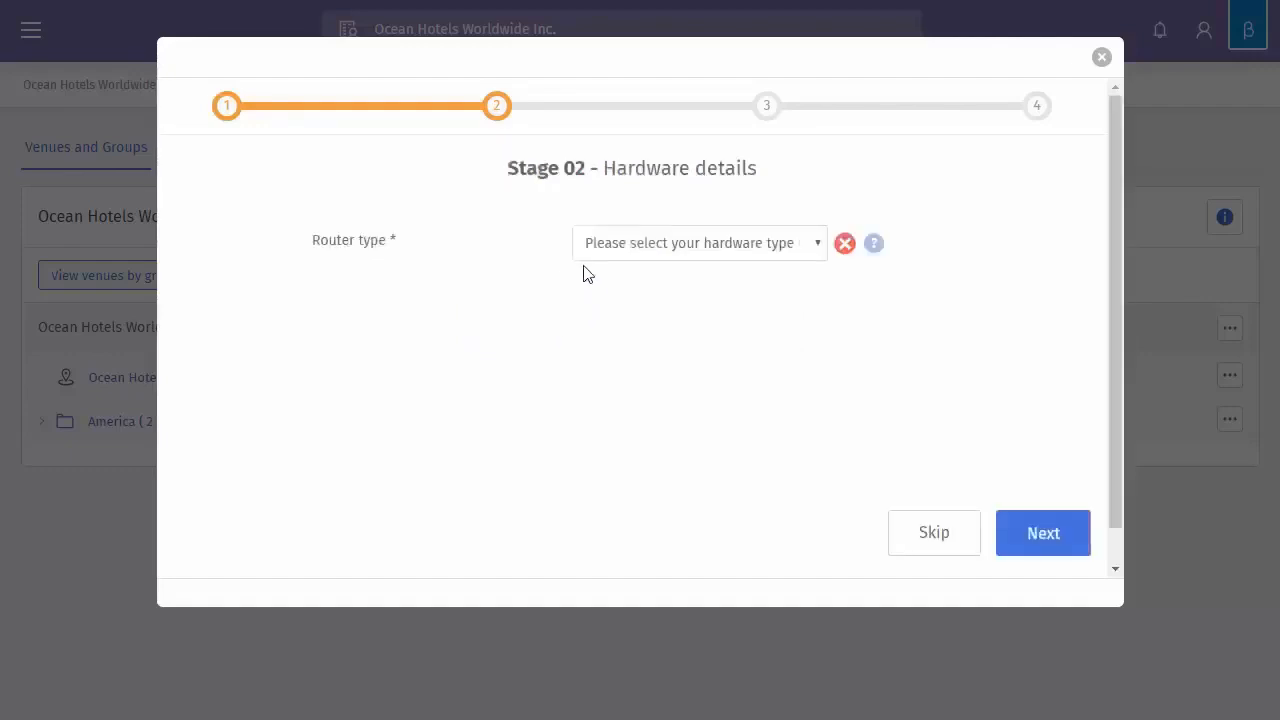
Pick TL-WDR3500 v1 from the TP-Link section of the router type list
left_click(660, 257)
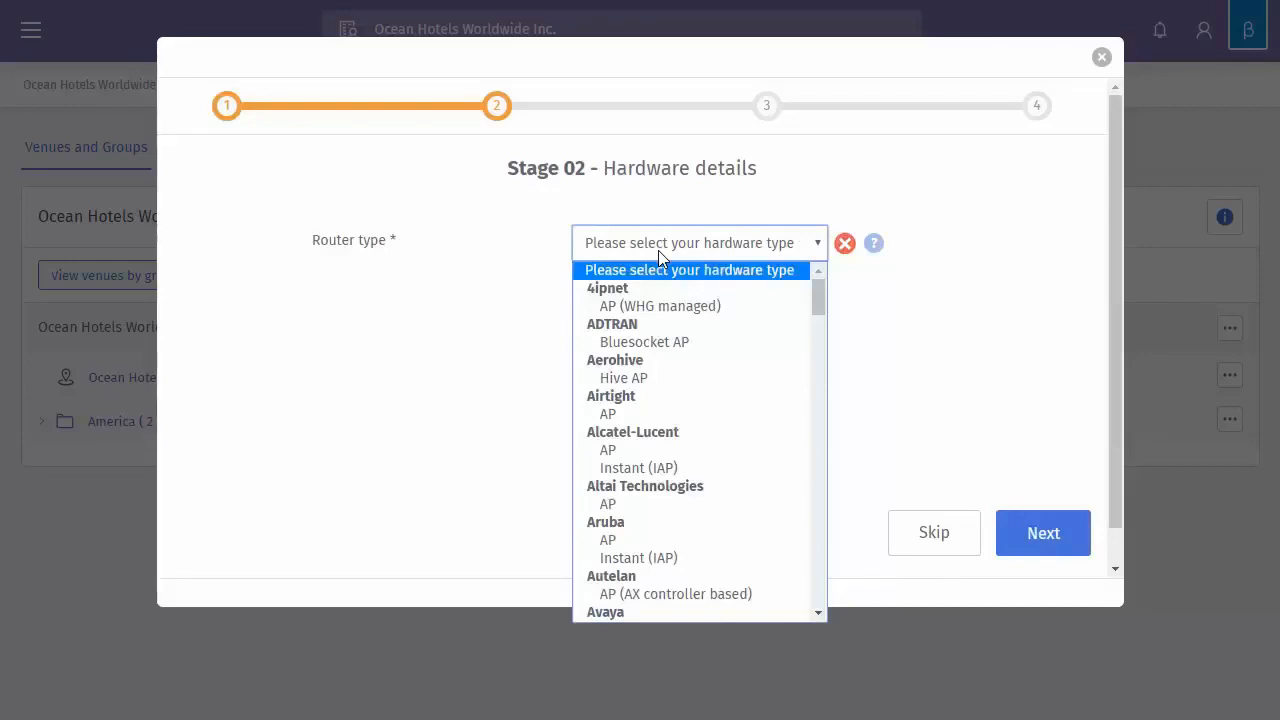
scroll(702, 336, "down", 6)
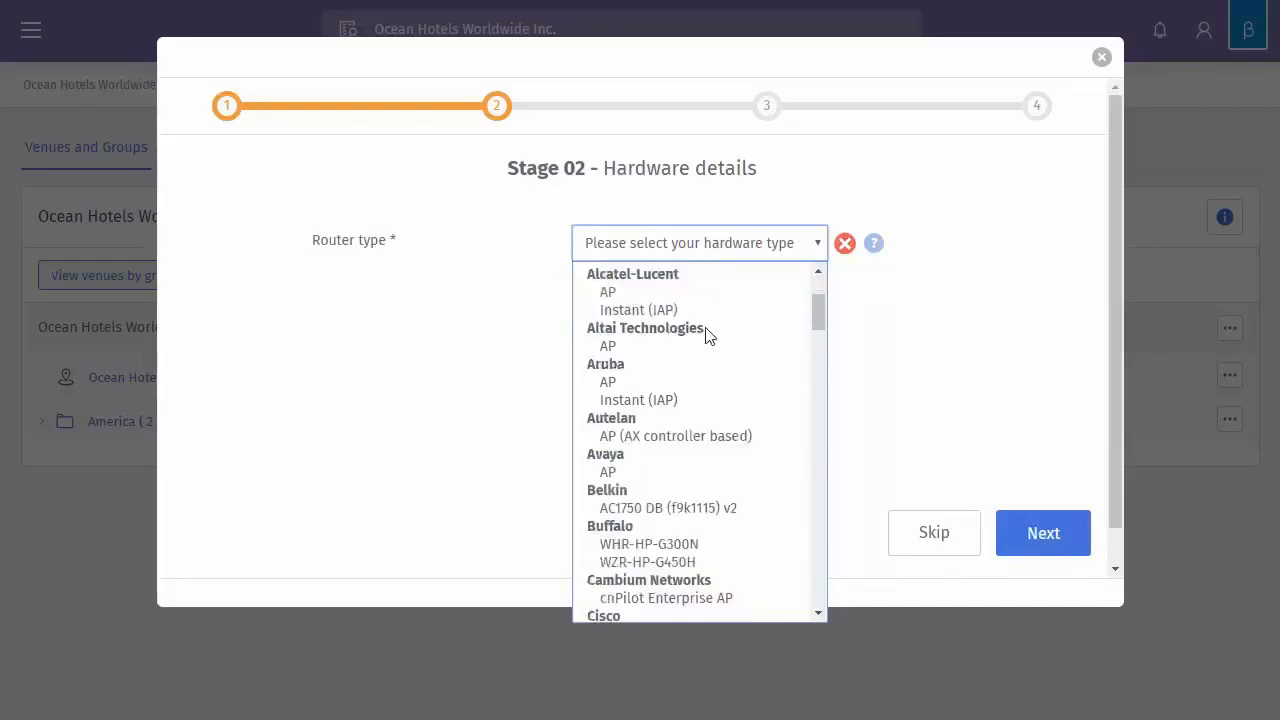
scroll(702, 340, "down", 6)
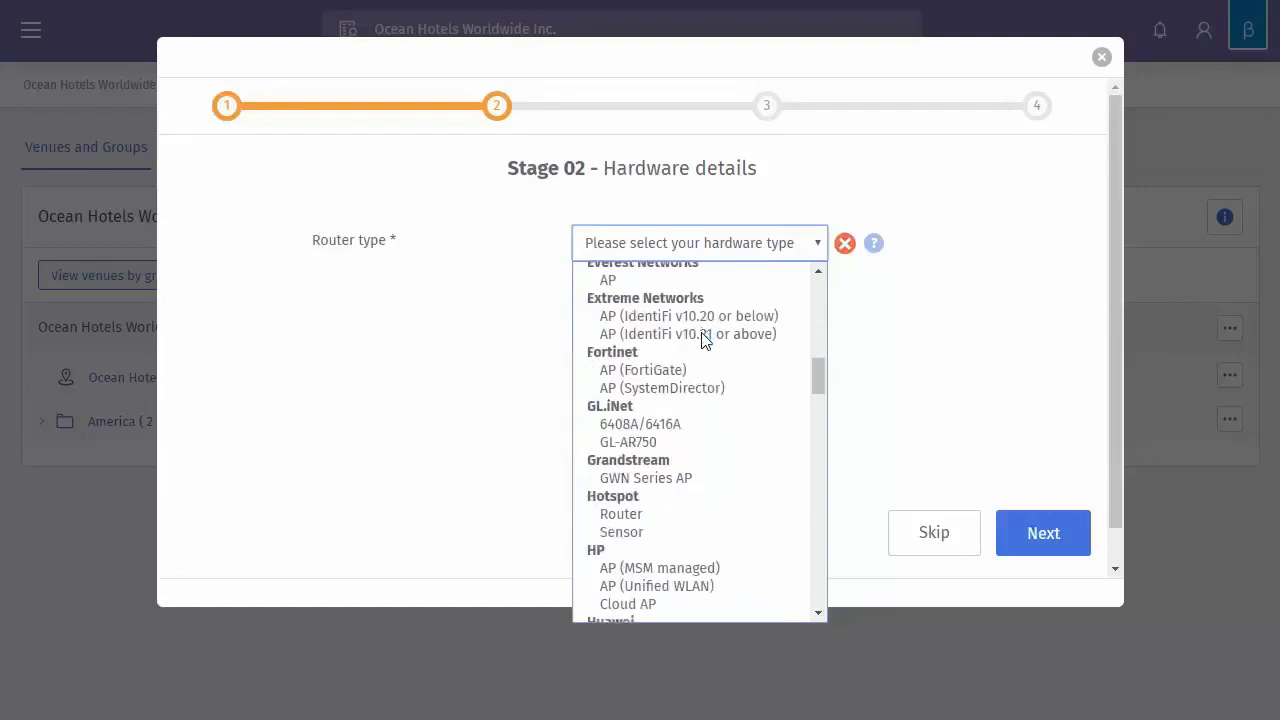
scroll(702, 341, "down", 4)
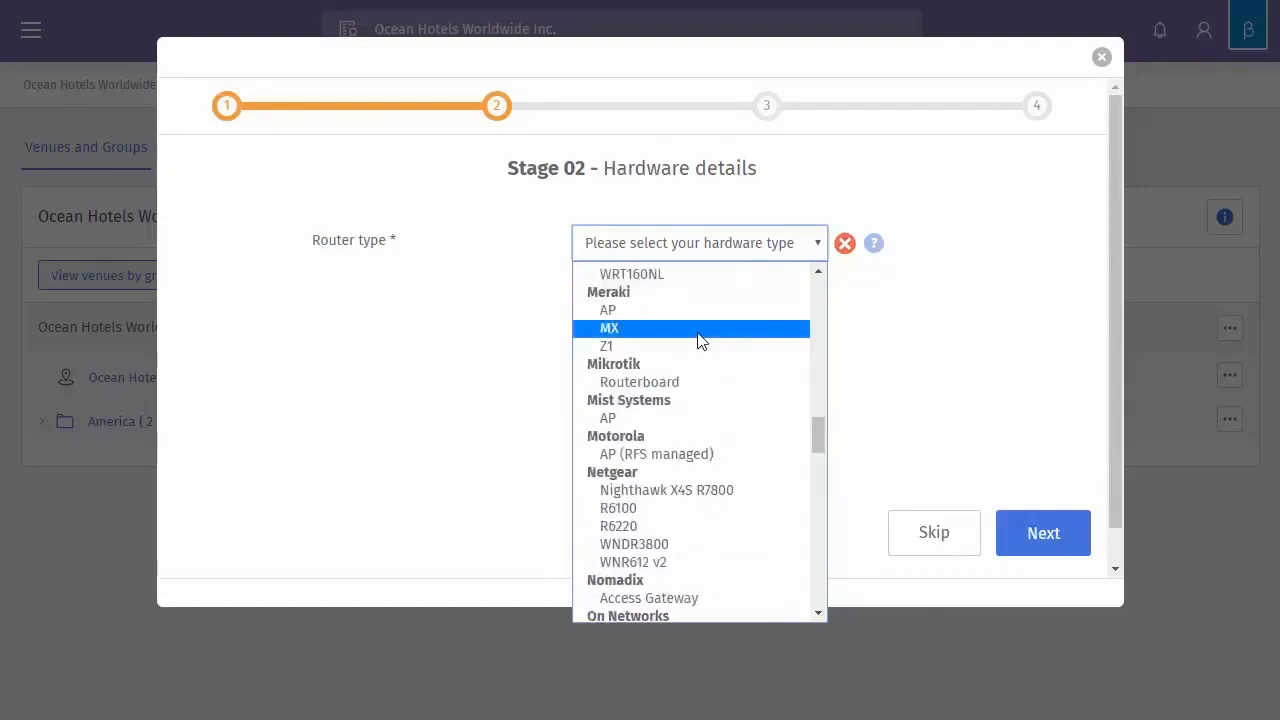
scroll(705, 346, "up", 4)
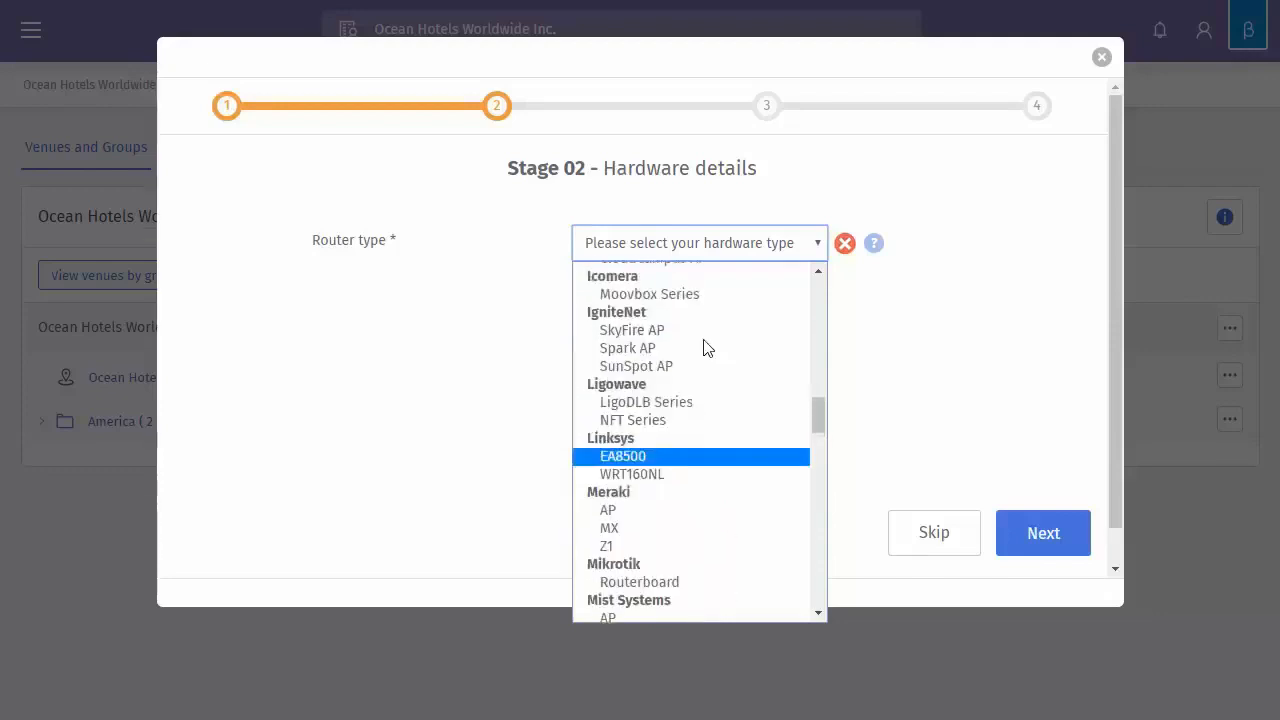
scroll(704, 347, "down", 10)
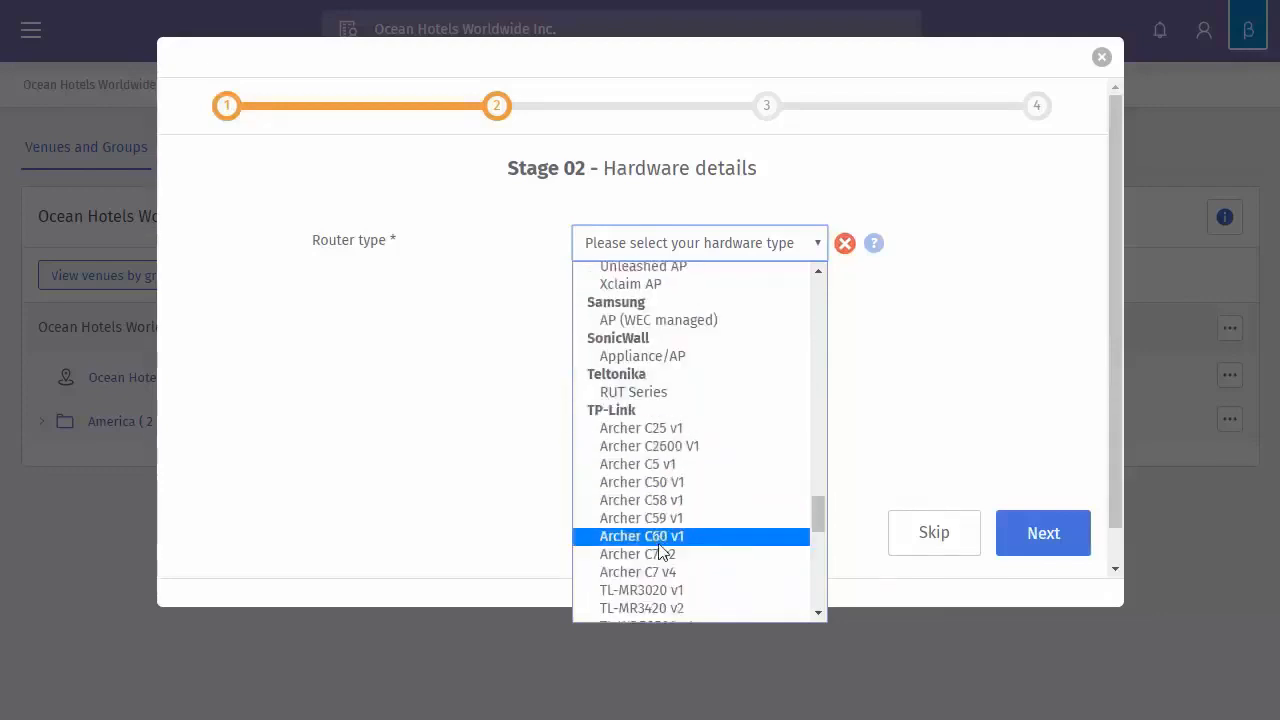
scroll(676, 512, "down", 2)
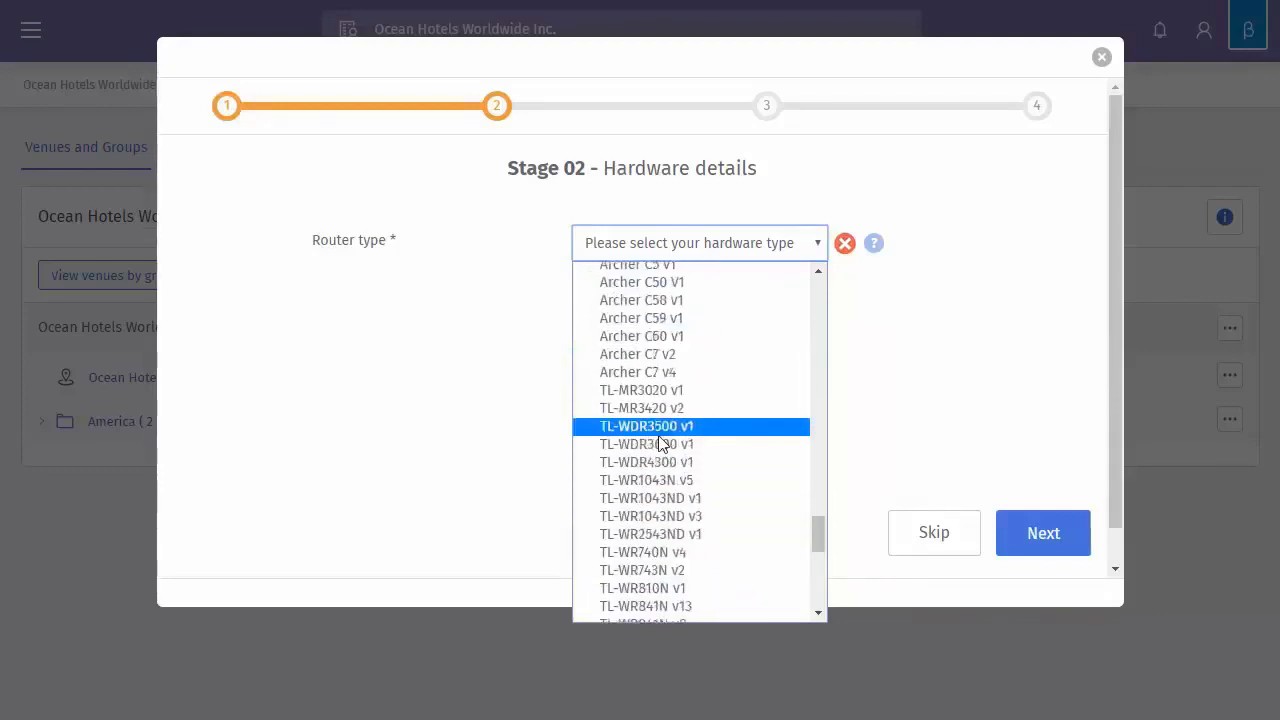
left_click(658, 435)
left_click(590, 294)
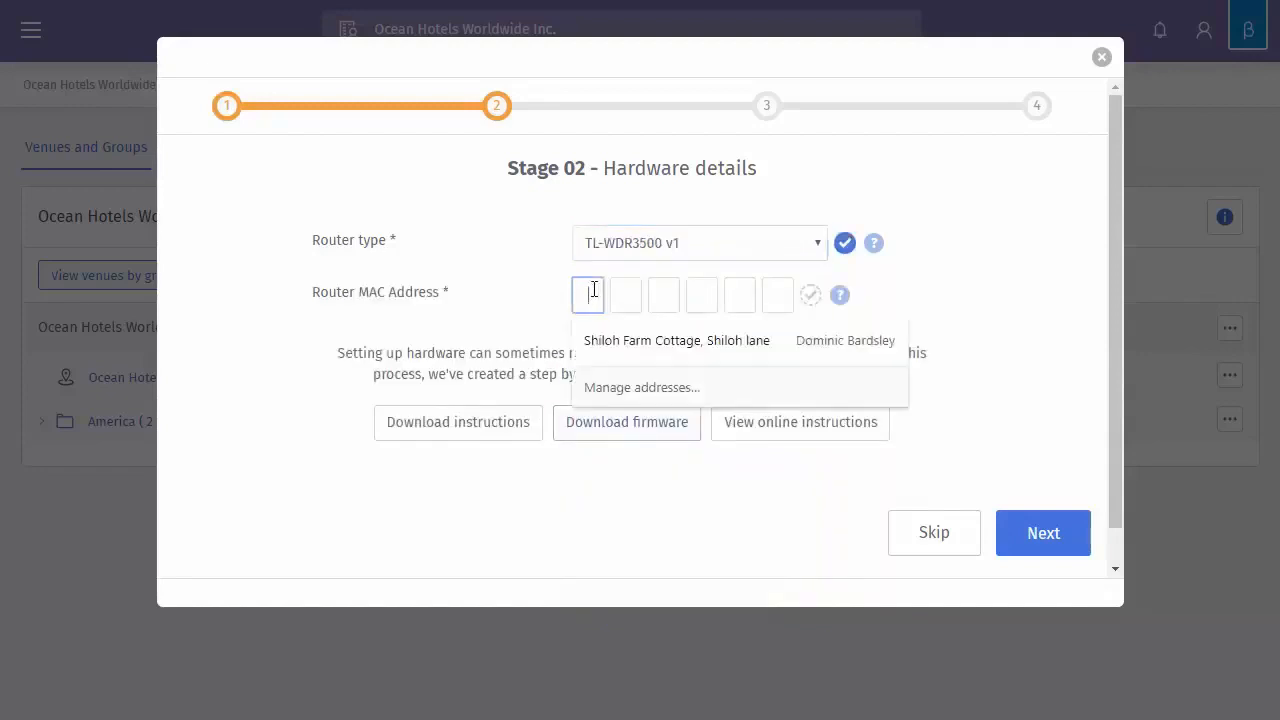
Enter router MAC 52:45:45:45:45:44 and replace the hardware name with Training AP
type("52454545")
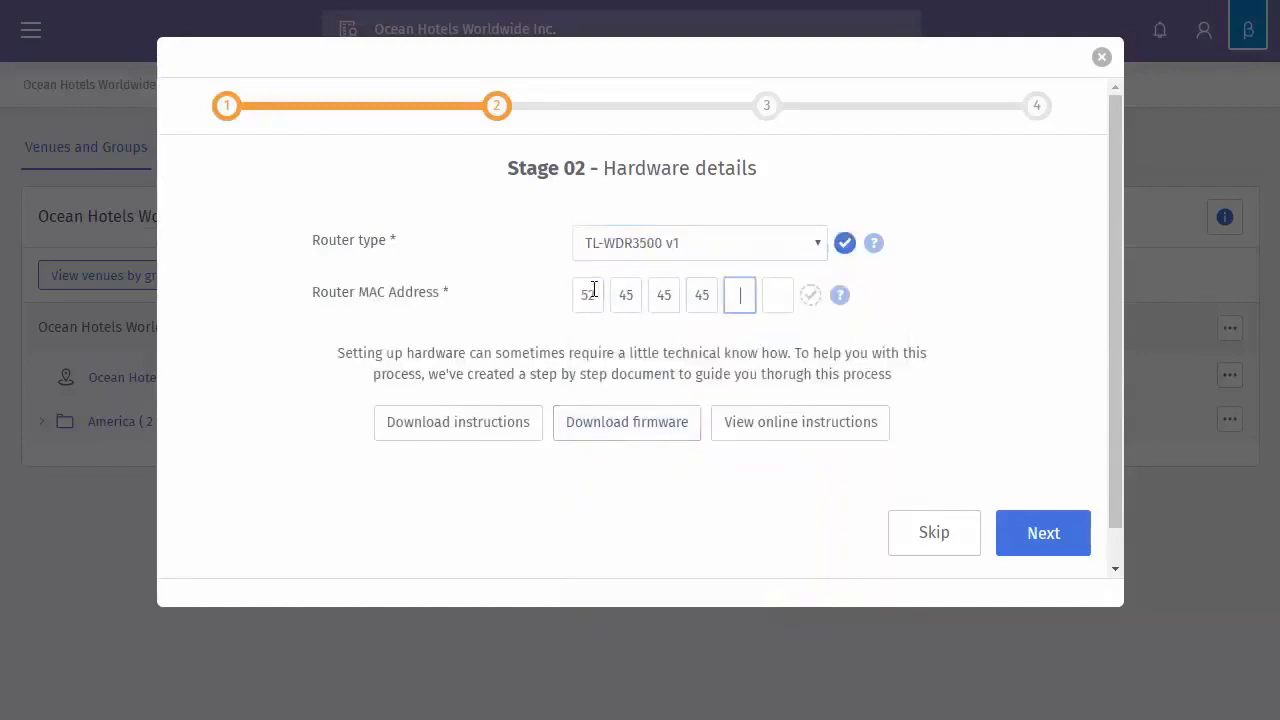
type("45444")
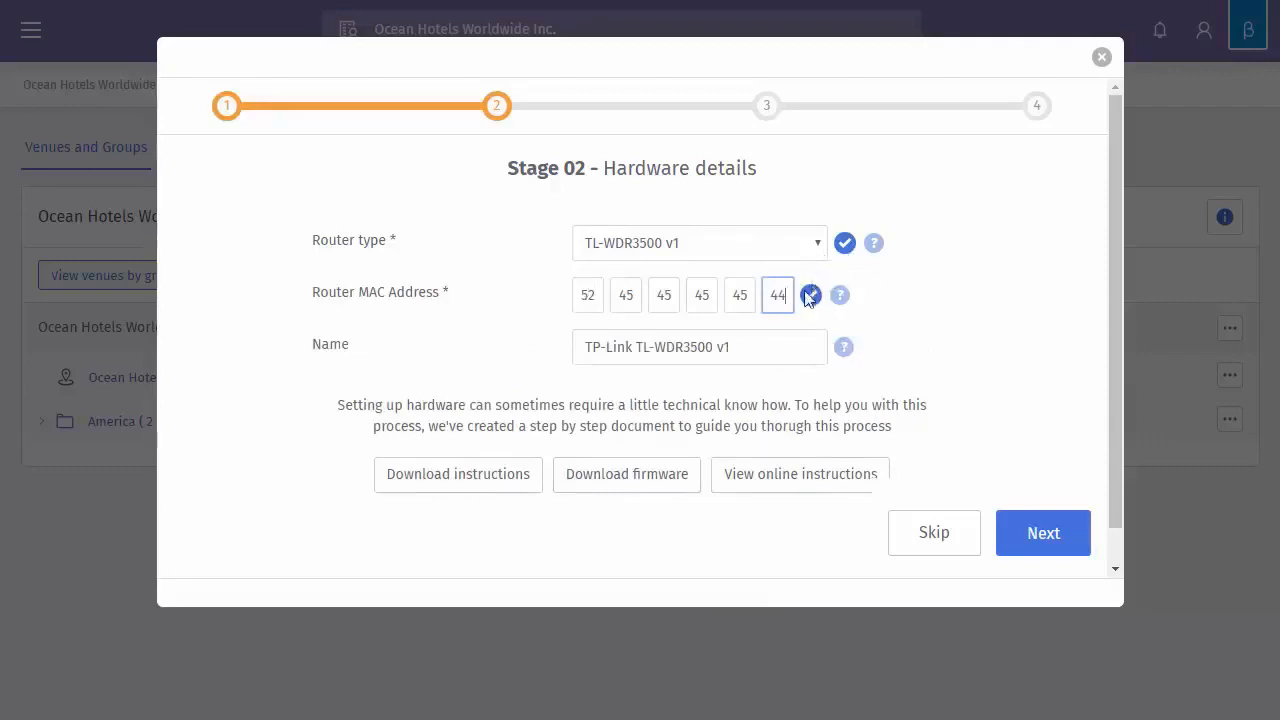
left_click(728, 349)
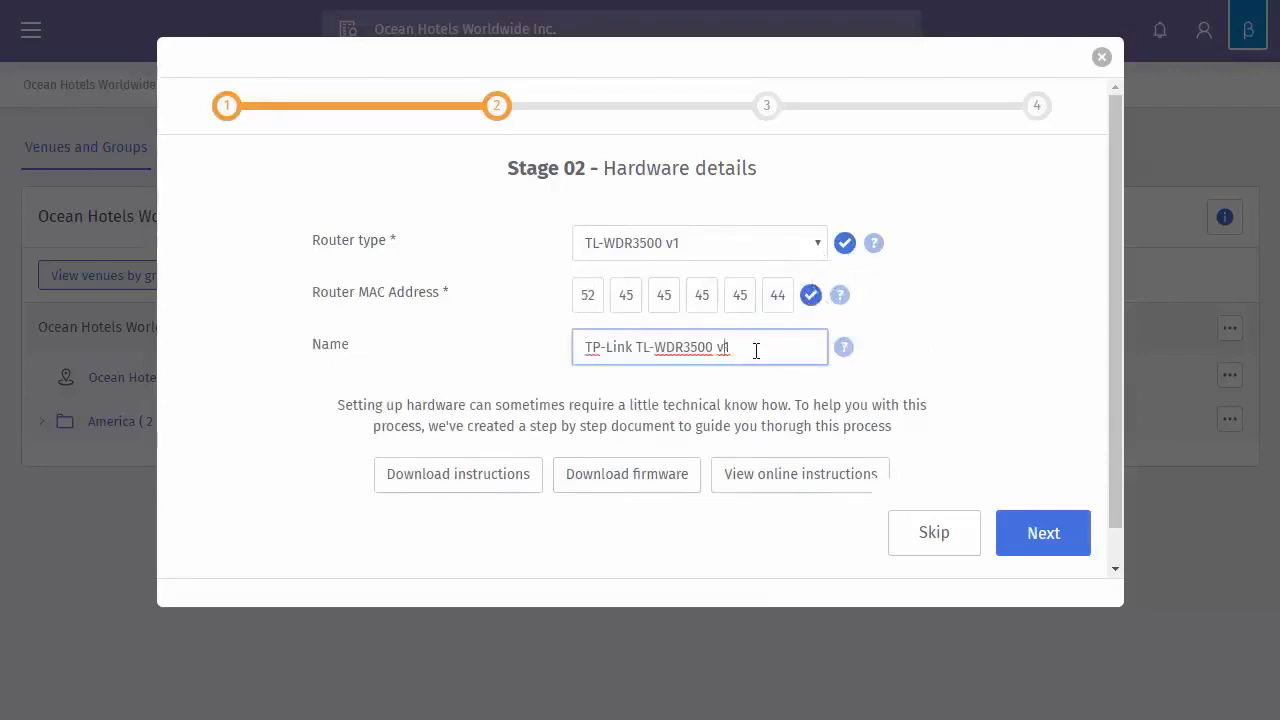
left_click_drag(746, 348, 572, 335)
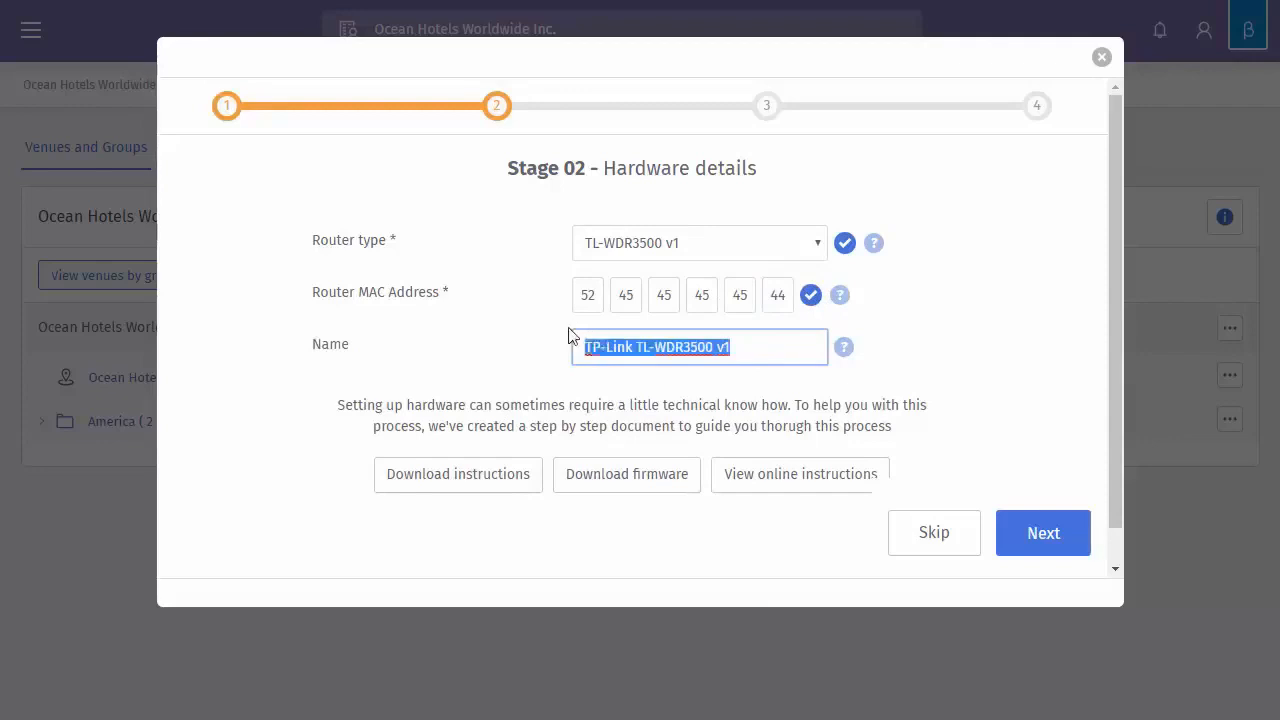
type("Training AP")
scroll(700, 380, "down", 1)
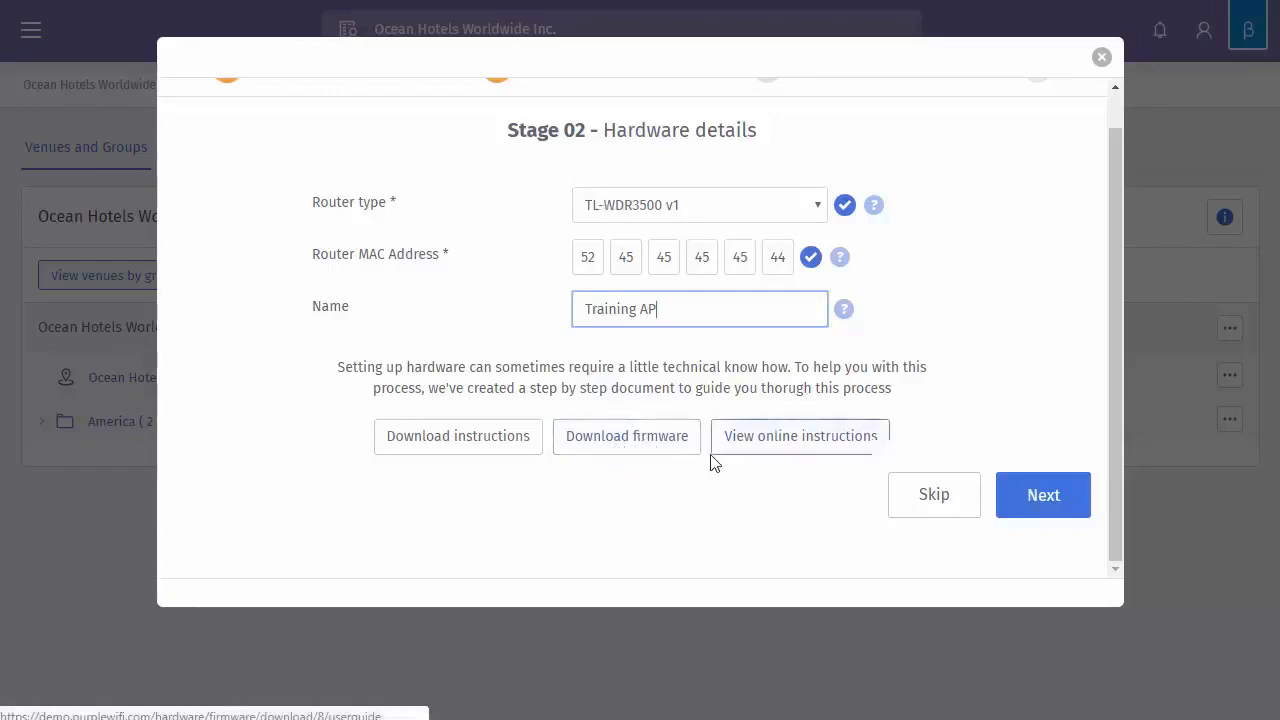
Download the tl-wdr3500-v1.bin firmware and open the TL-WDR3500 v1 online instructions
left_click(607, 446)
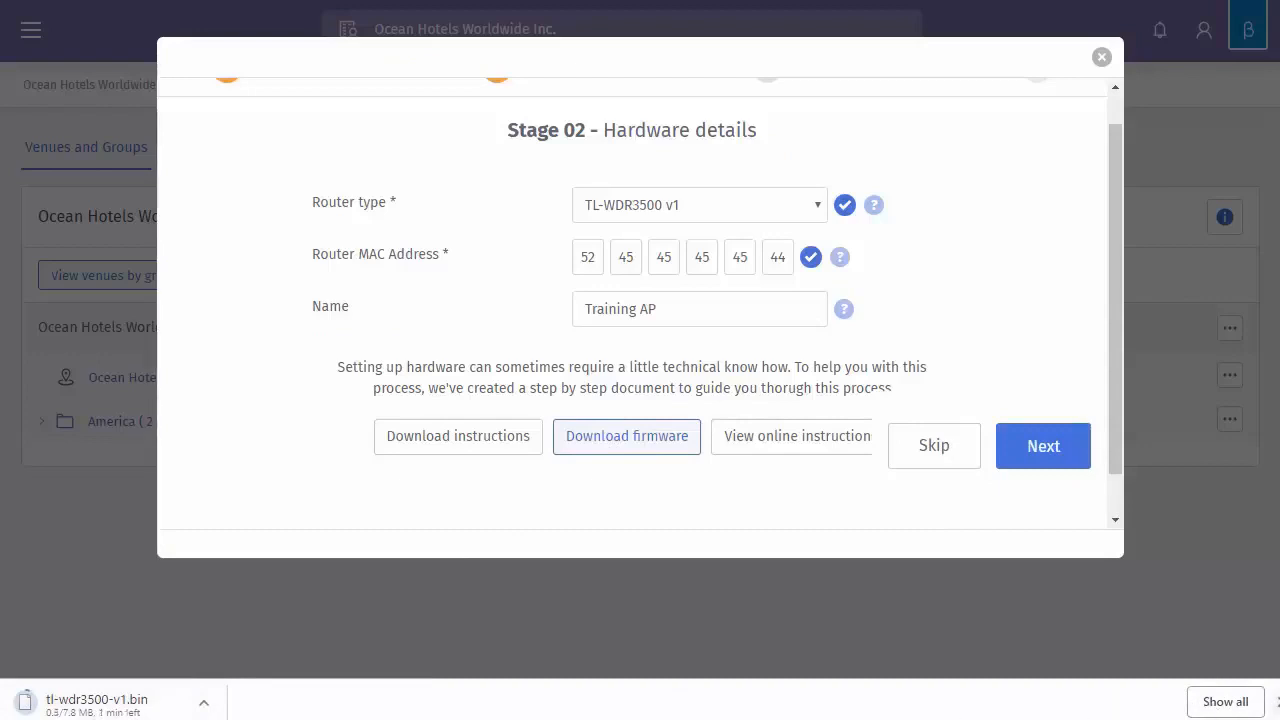
left_click(1266, 701)
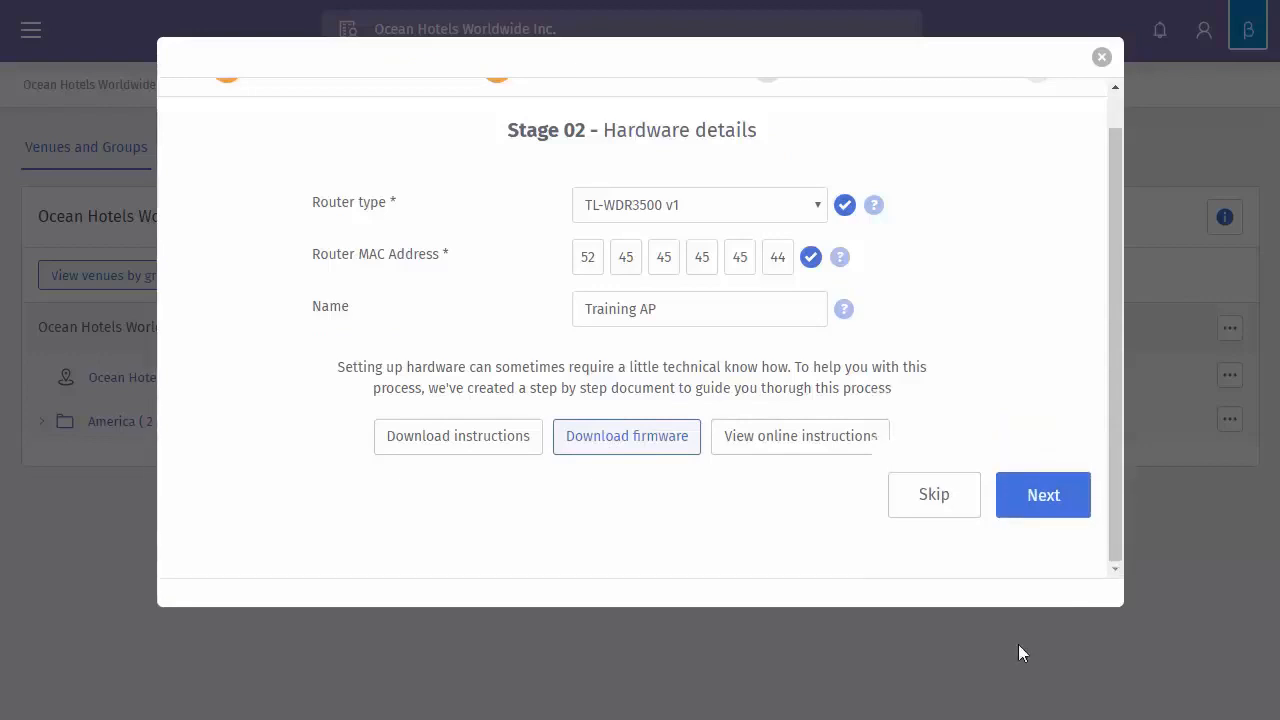
left_click(769, 443)
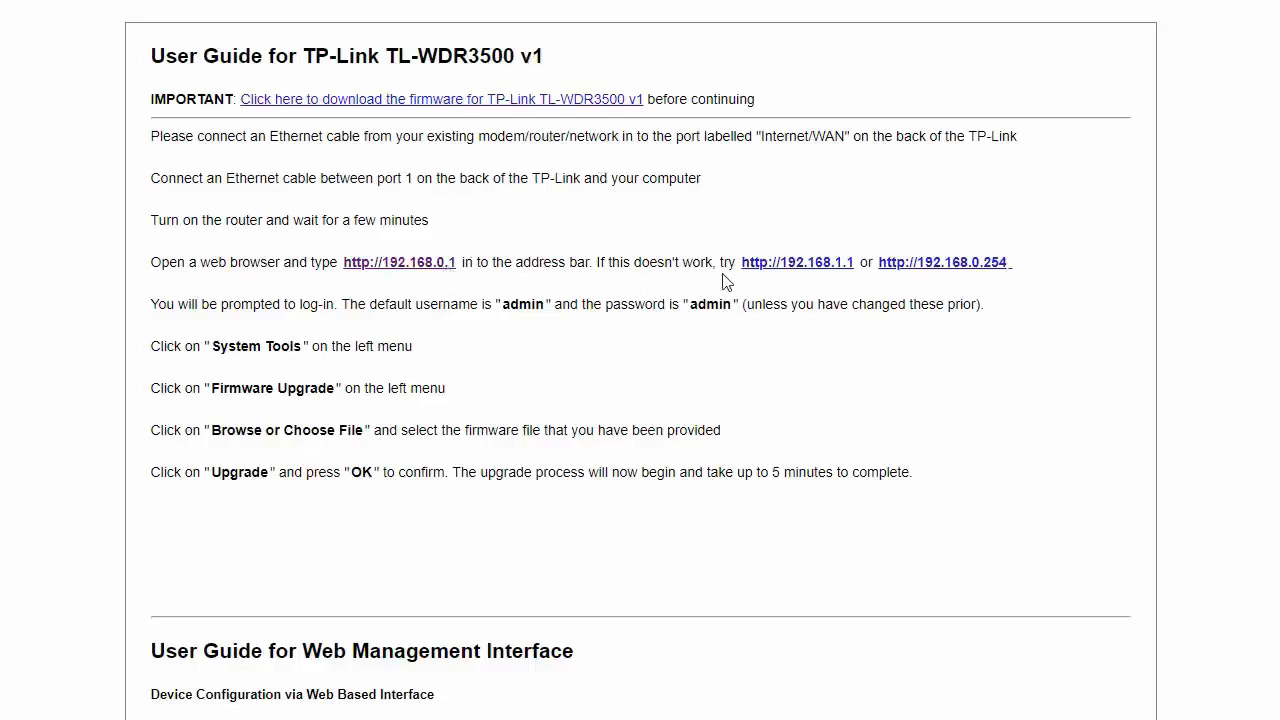
scroll(404, 290, "down", 2)
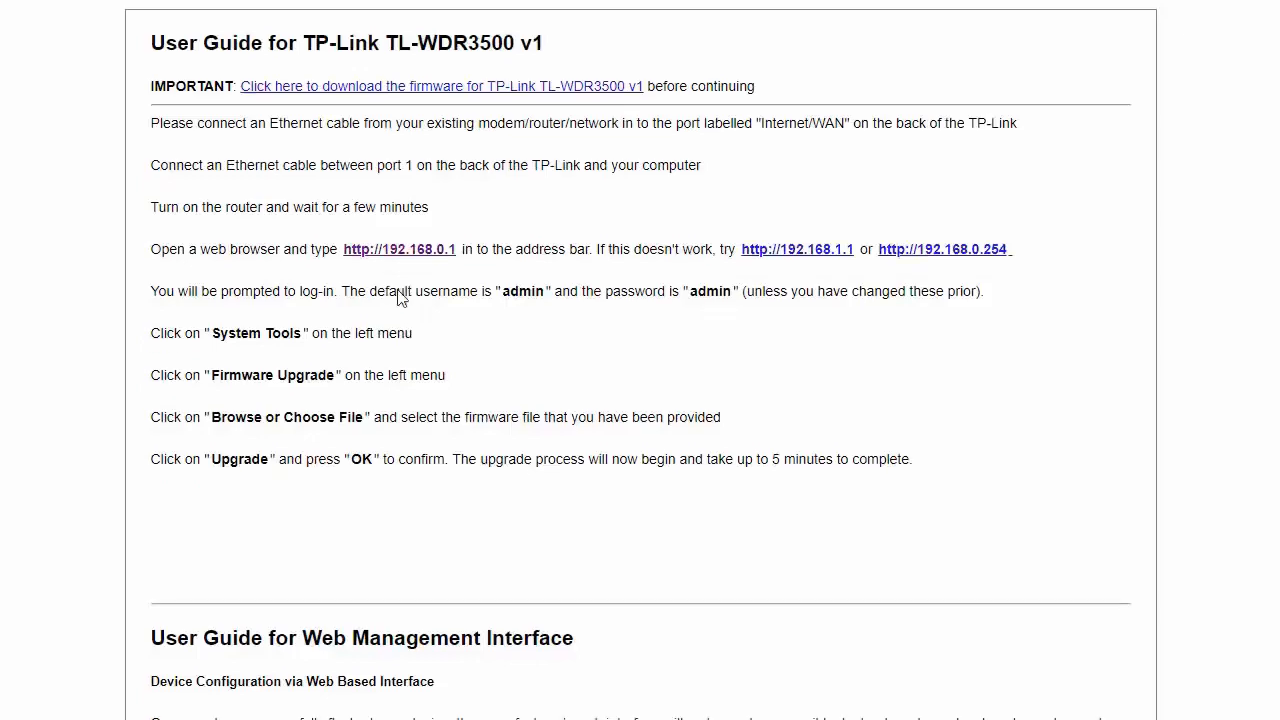
scroll(404, 288, "down", 8)
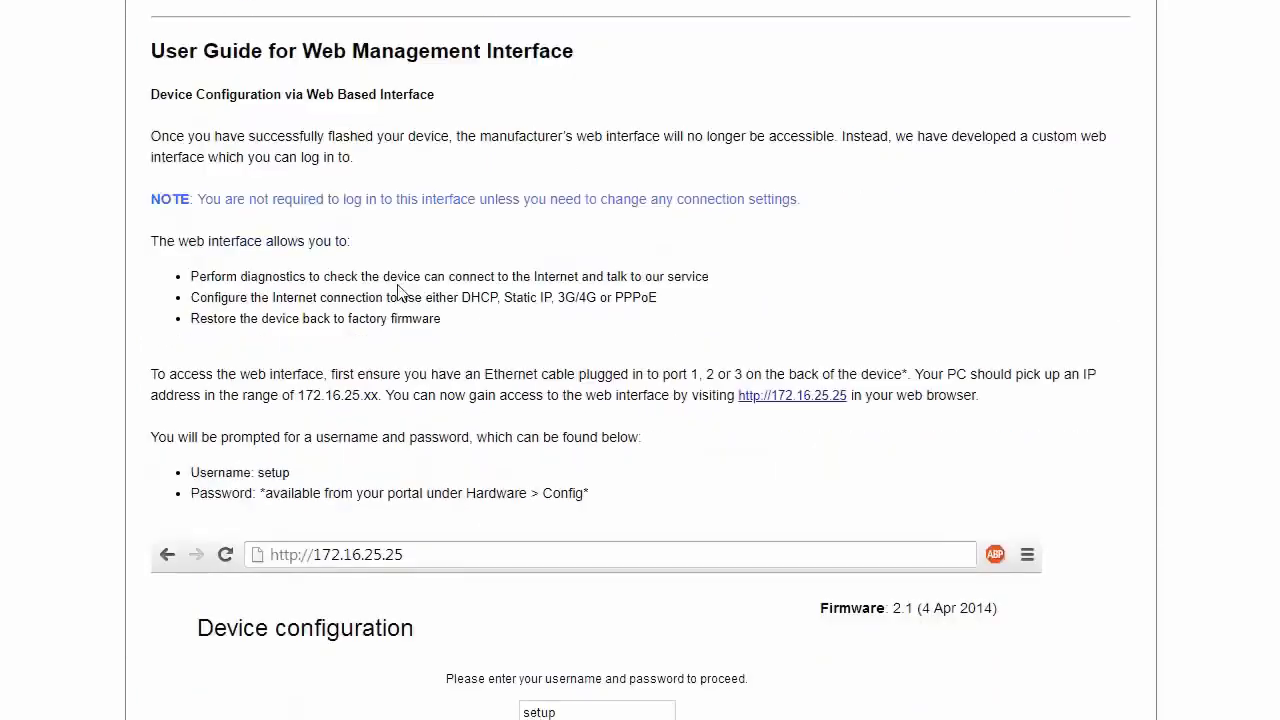
scroll(393, 291, "down", 6)
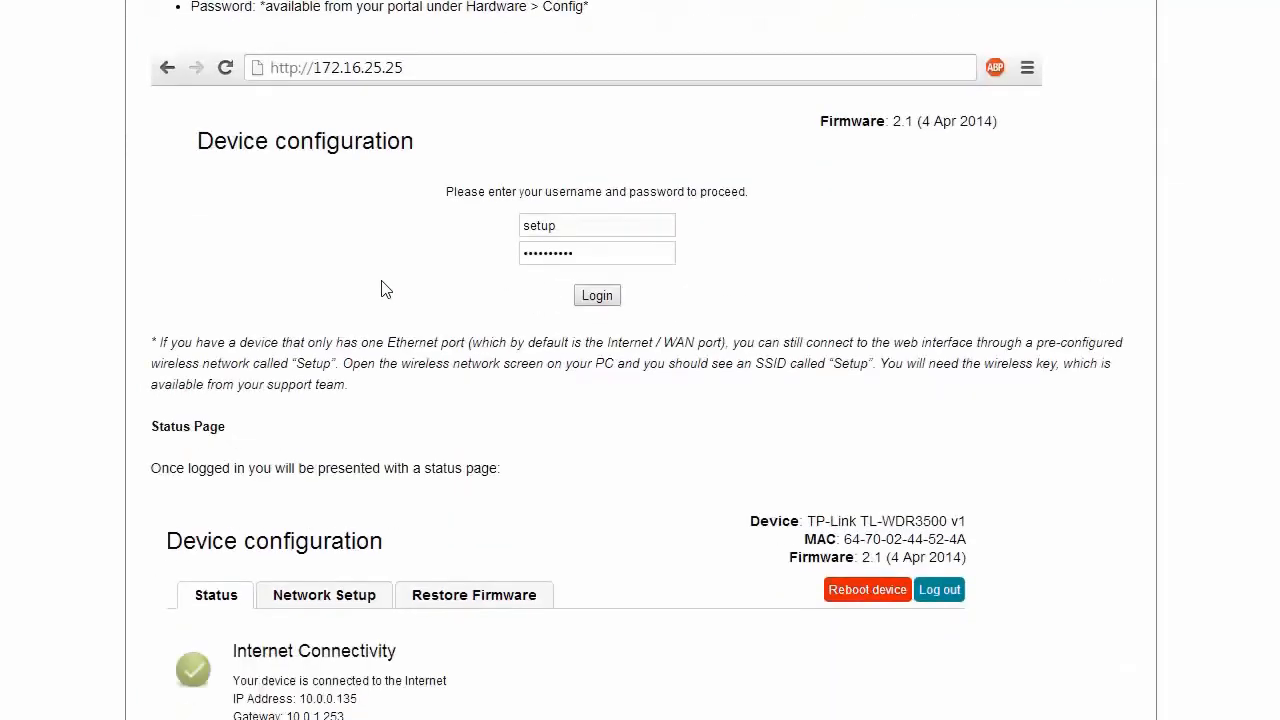
scroll(385, 290, "down", 8)
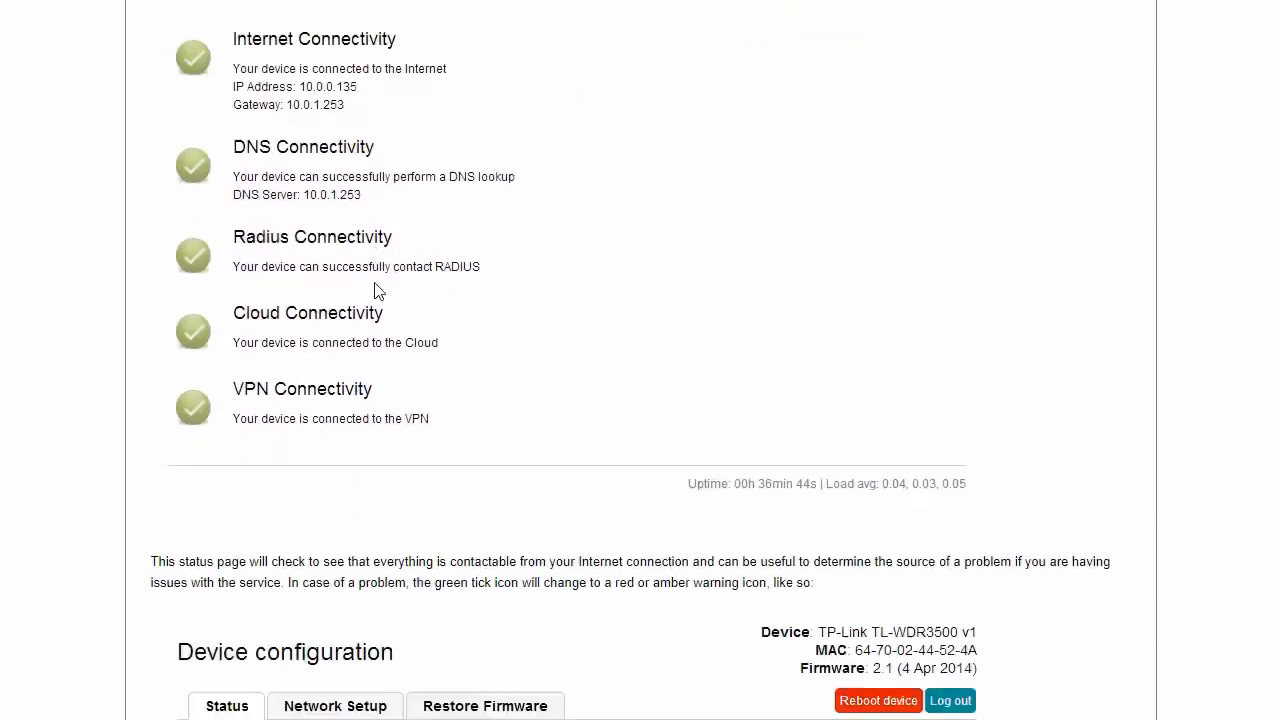
scroll(367, 289, "down", 3)
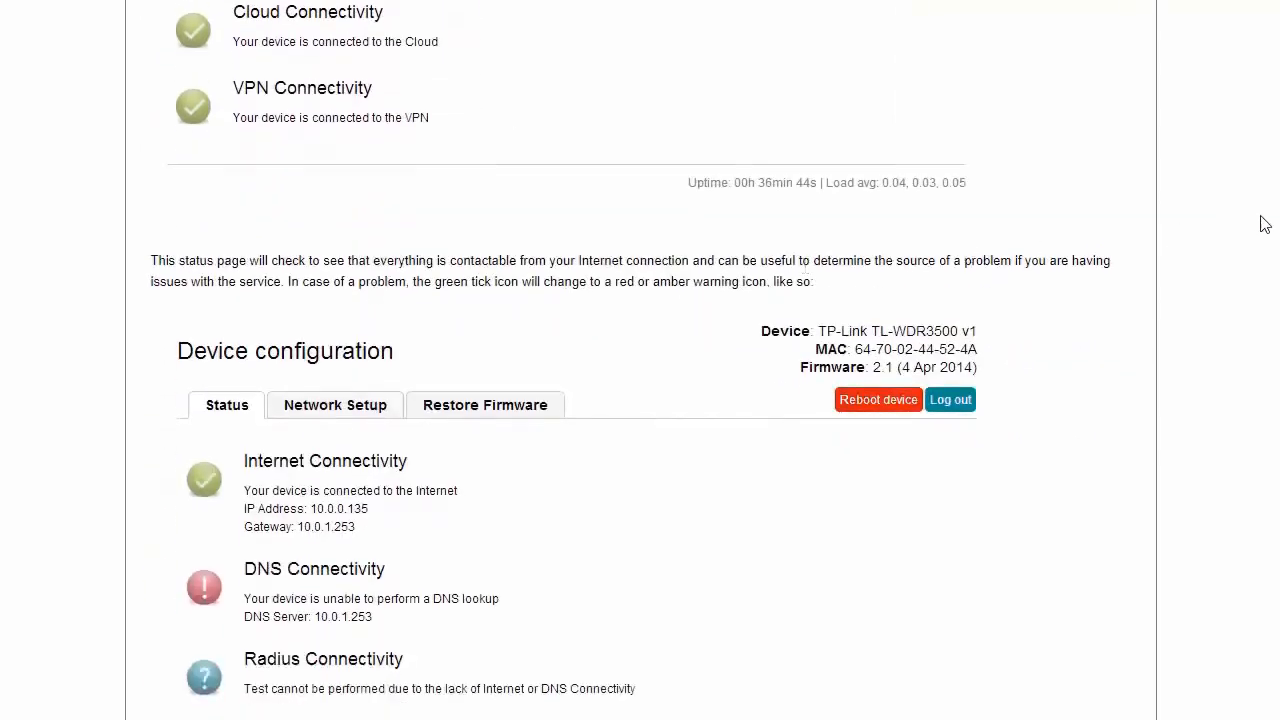
scroll(640, 360, "down", 9)
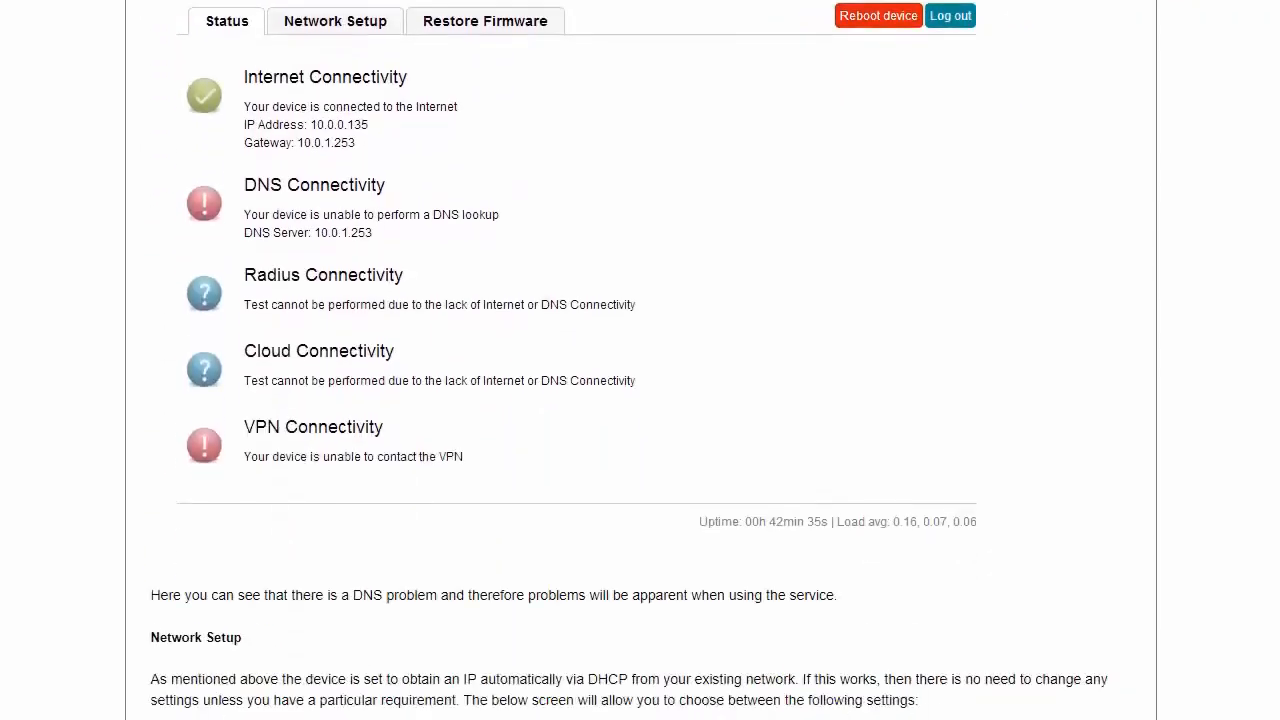
scroll(910, 342, "down", 6)
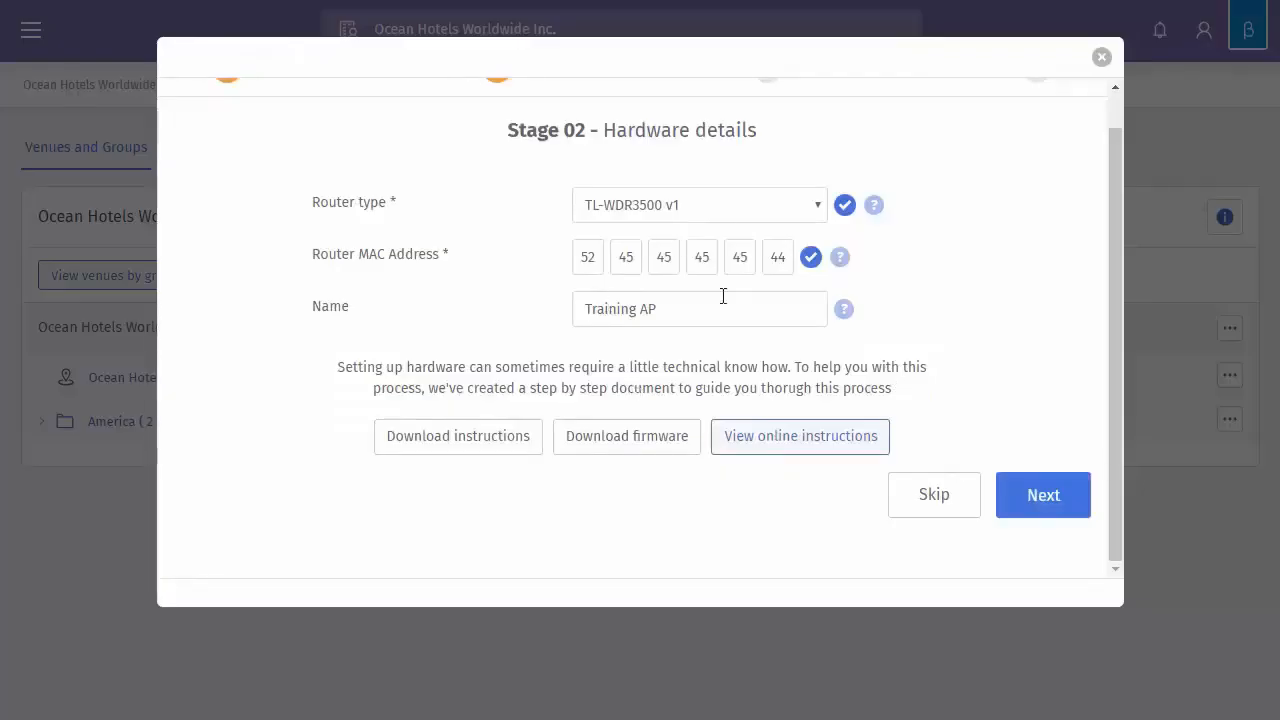
Review the Purple WiFi network name and keep Public Network 1 enabled
left_click(1043, 505)
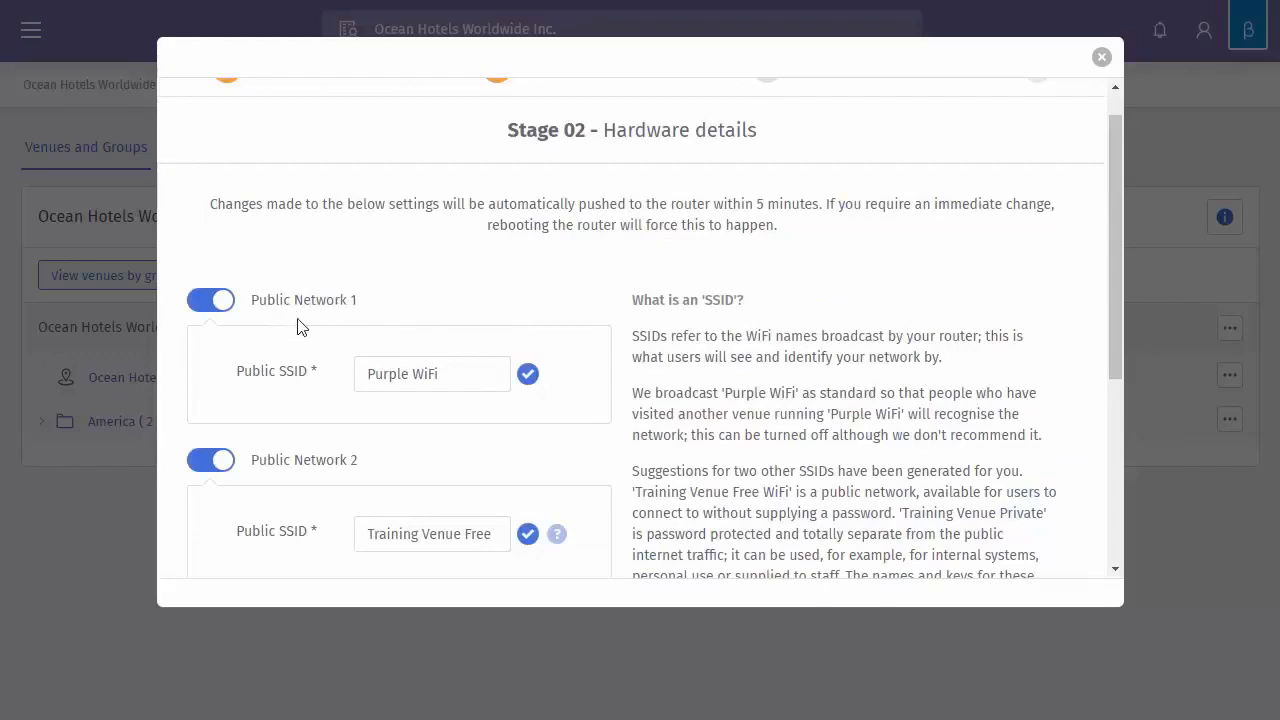
scroll(391, 306, "down", 1)
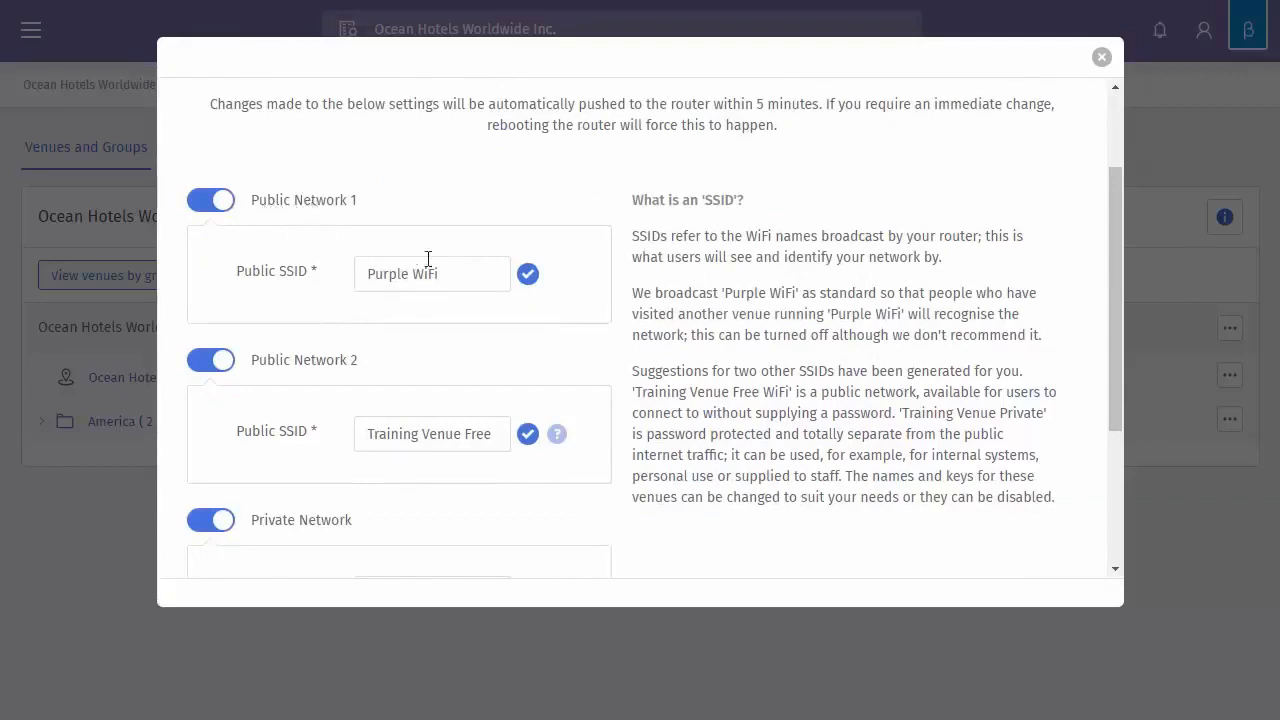
left_click(464, 281)
left_click(409, 274)
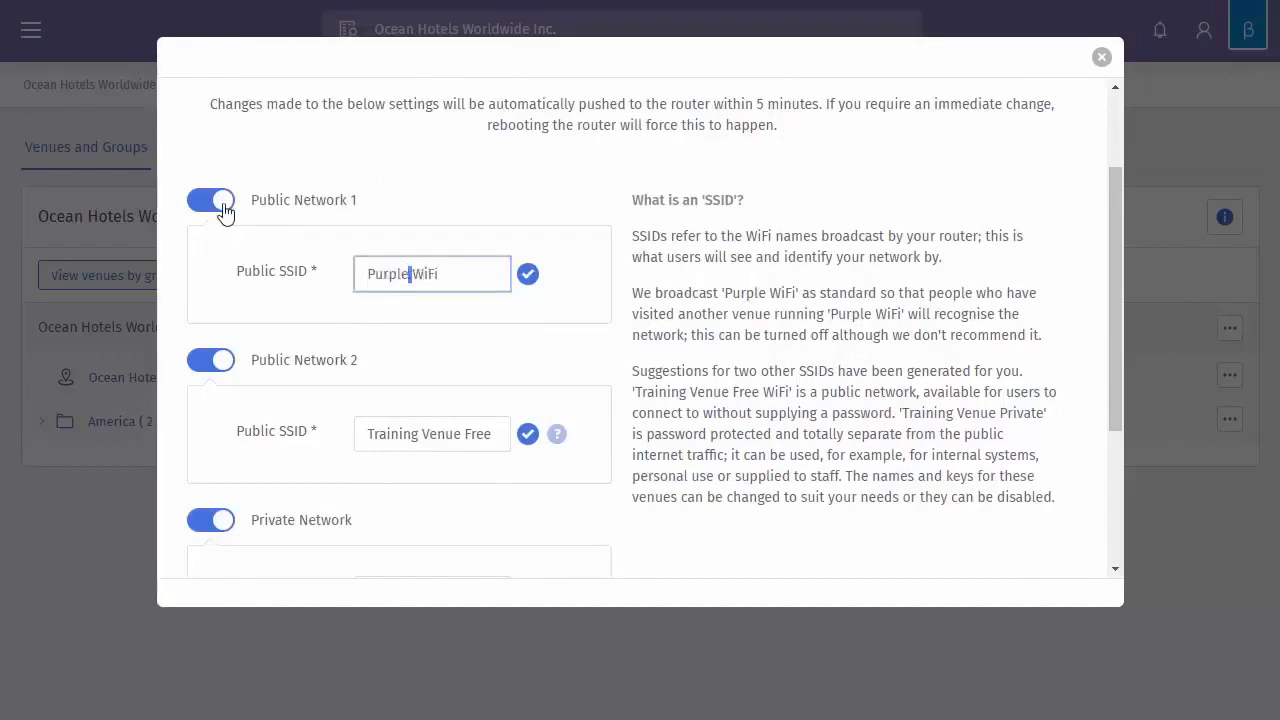
left_click(213, 201)
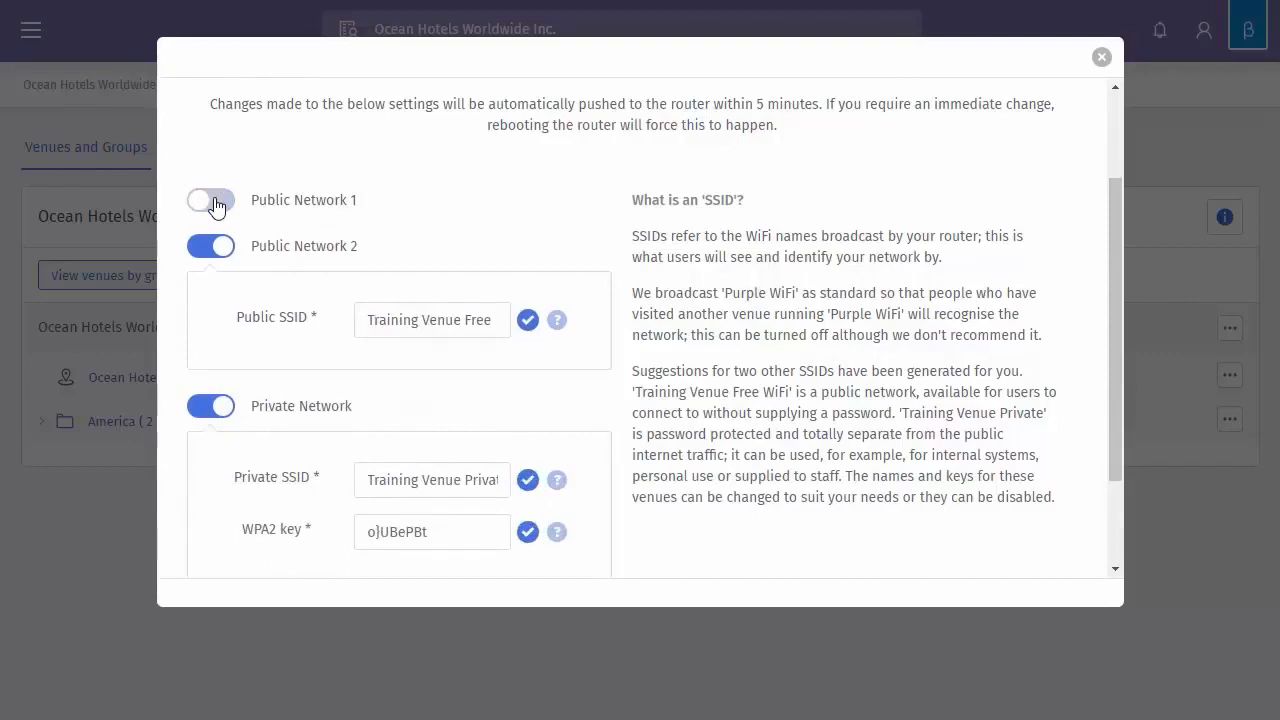
left_click(213, 201)
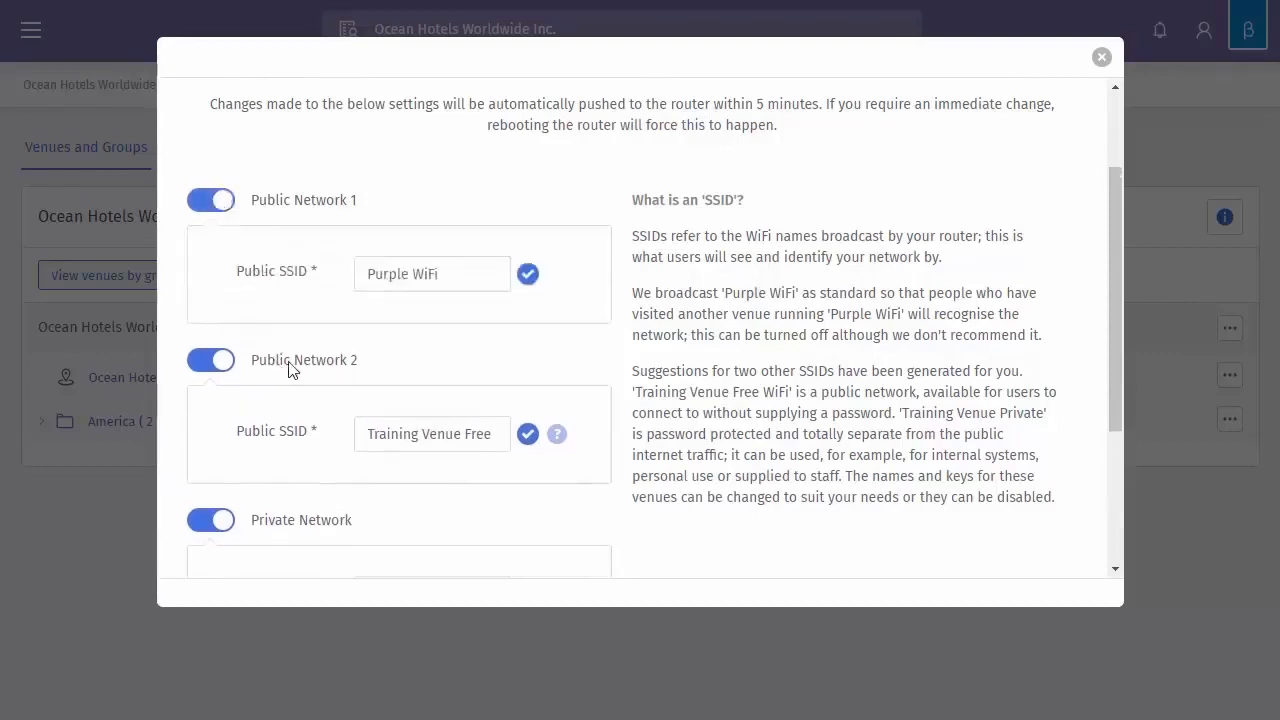
Check the Public Network 2 and private network names, then continue to Stage 03
scroll(293, 369, "down", 1)
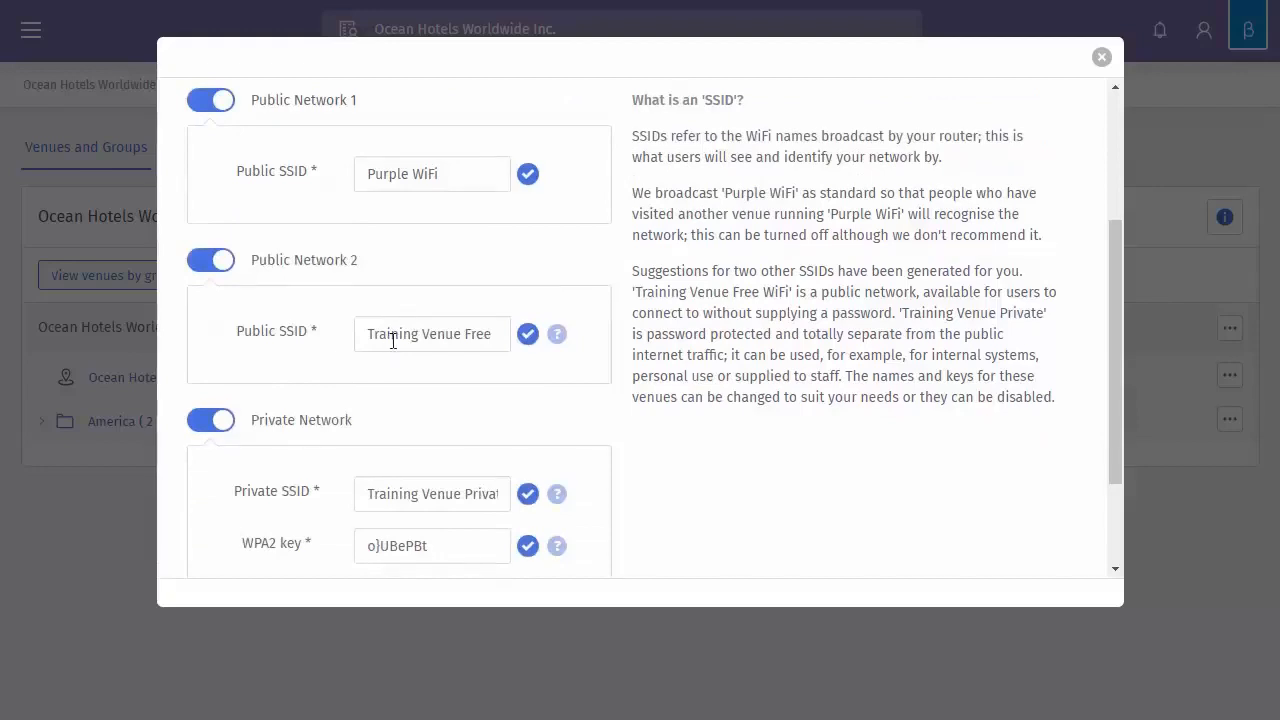
left_click(425, 330)
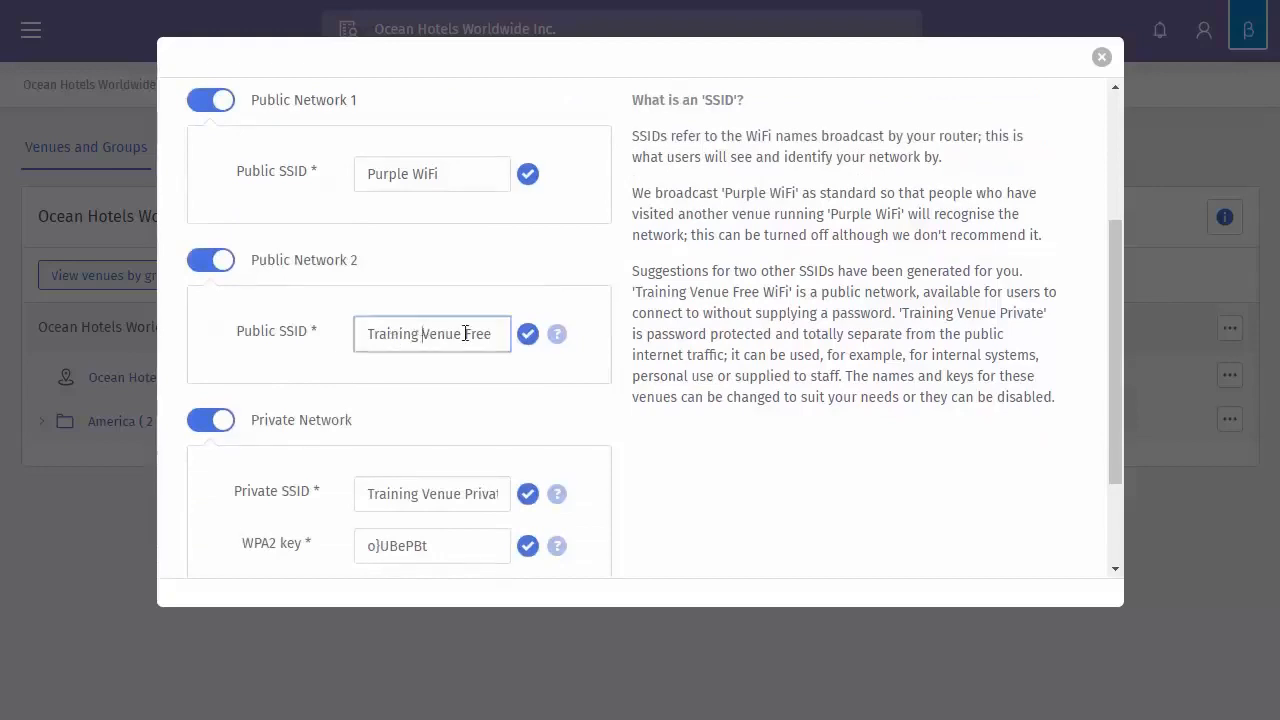
left_click(464, 333)
left_click_drag(492, 334, 474, 333)
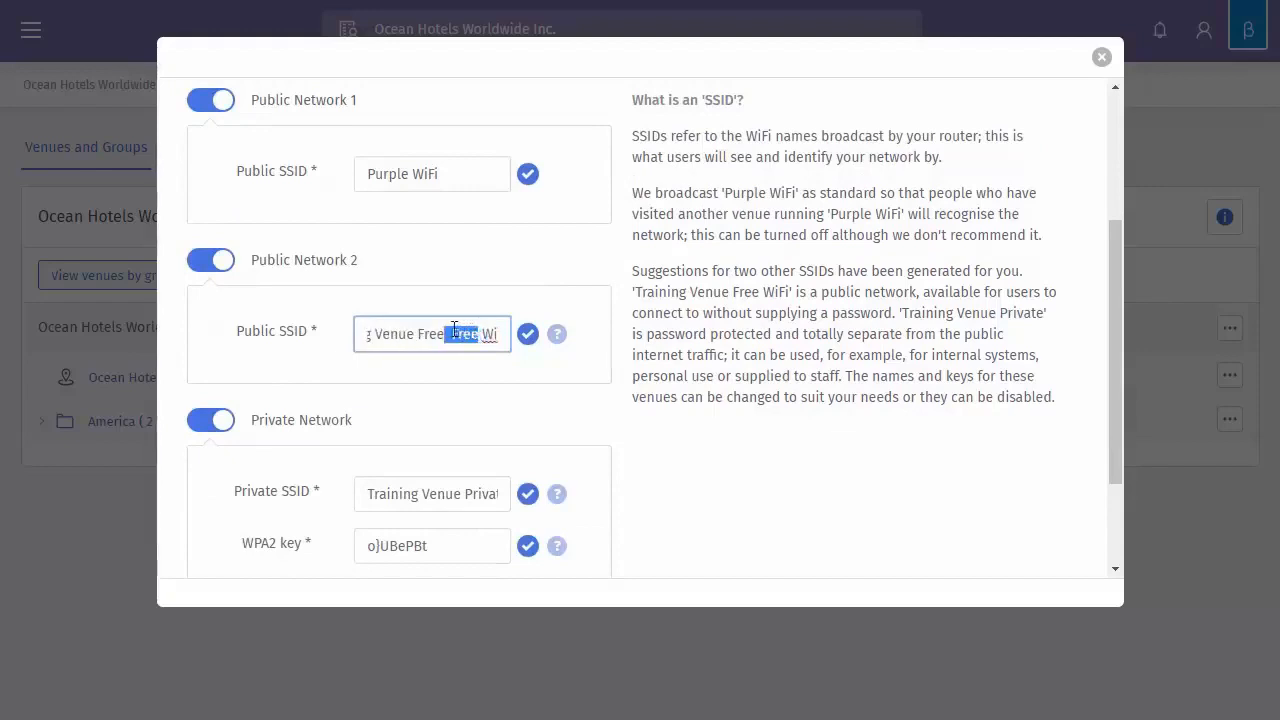
left_click(447, 334)
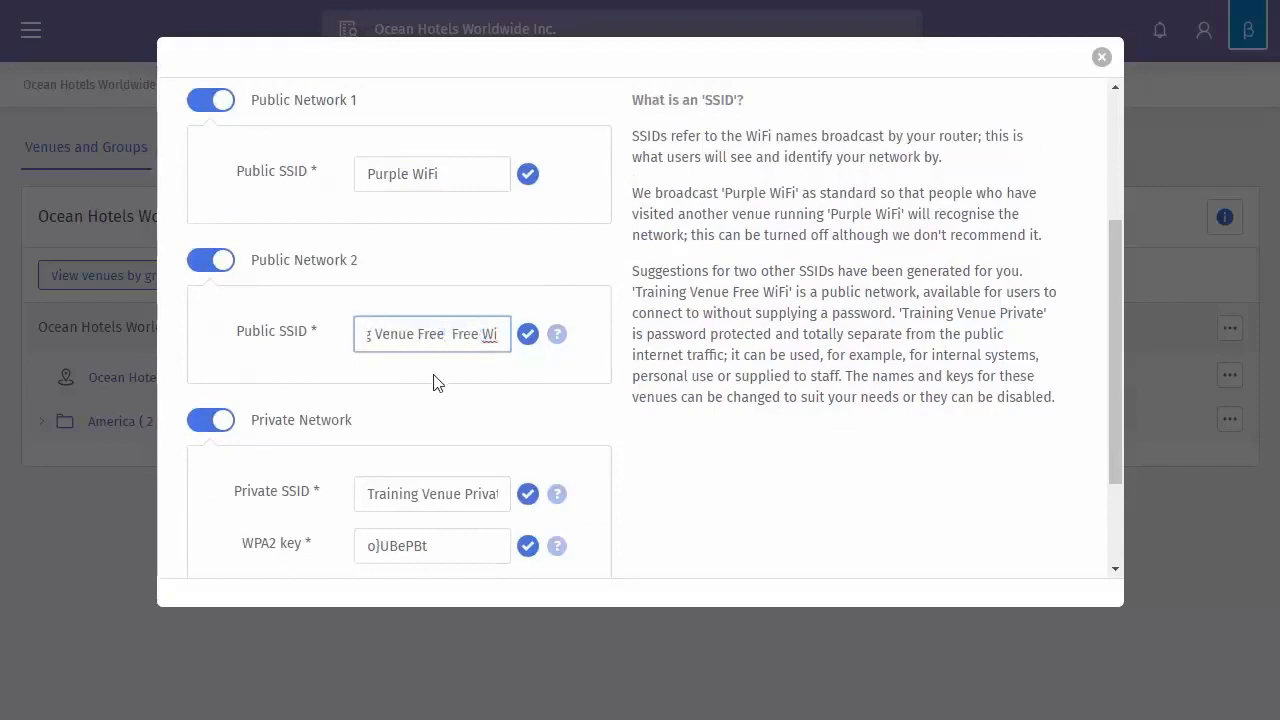
scroll(433, 340, "down", 2)
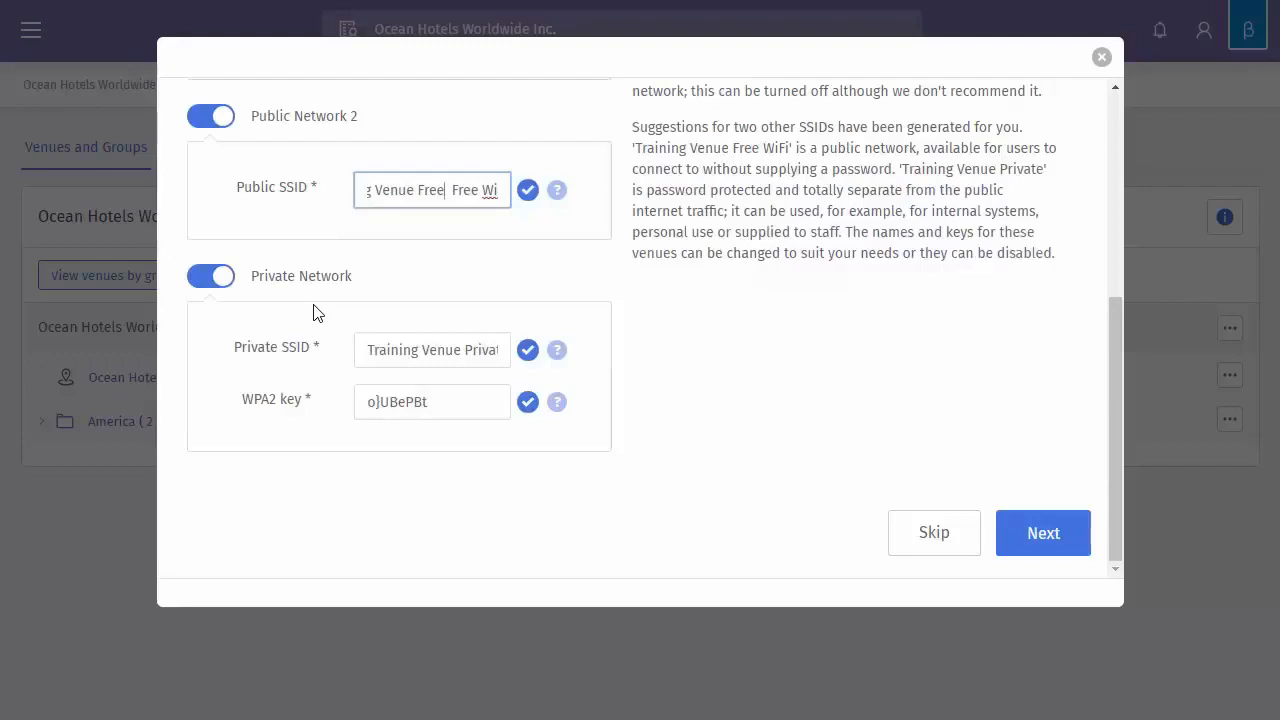
left_click(365, 350)
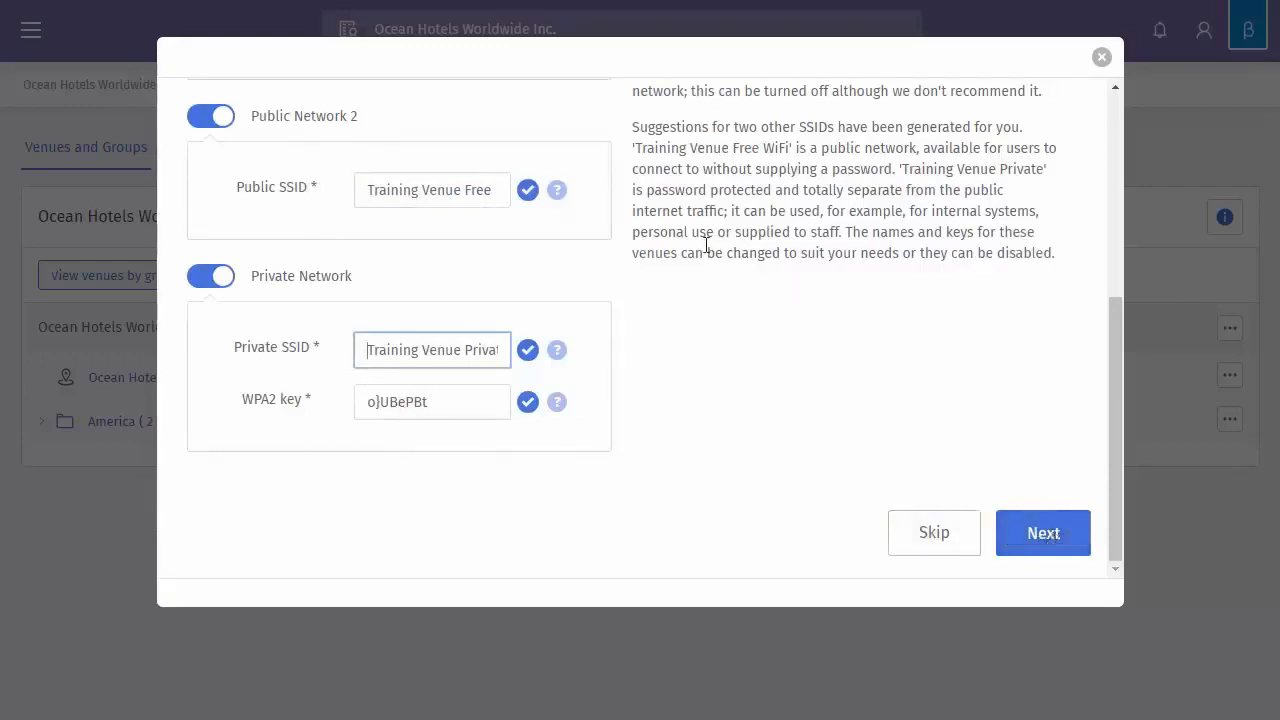
left_click(1068, 543)
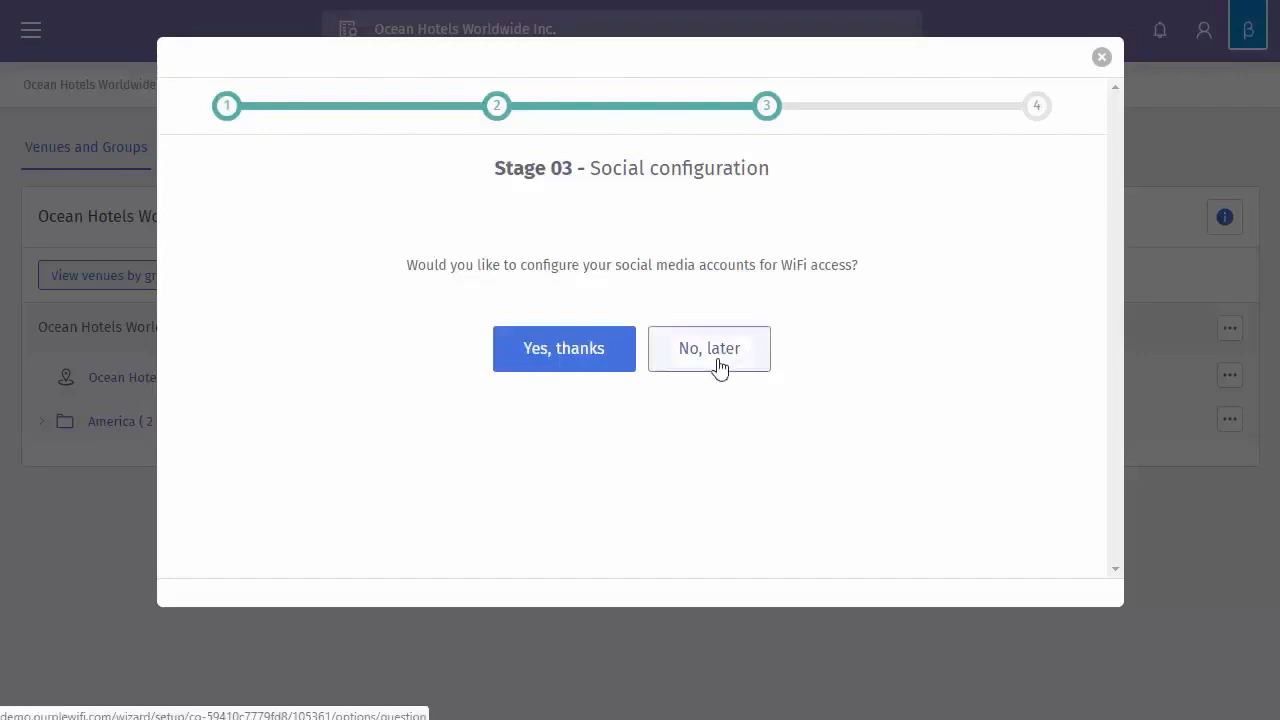
Enable Facebook as the venue's social WiFi login account
left_click(566, 359)
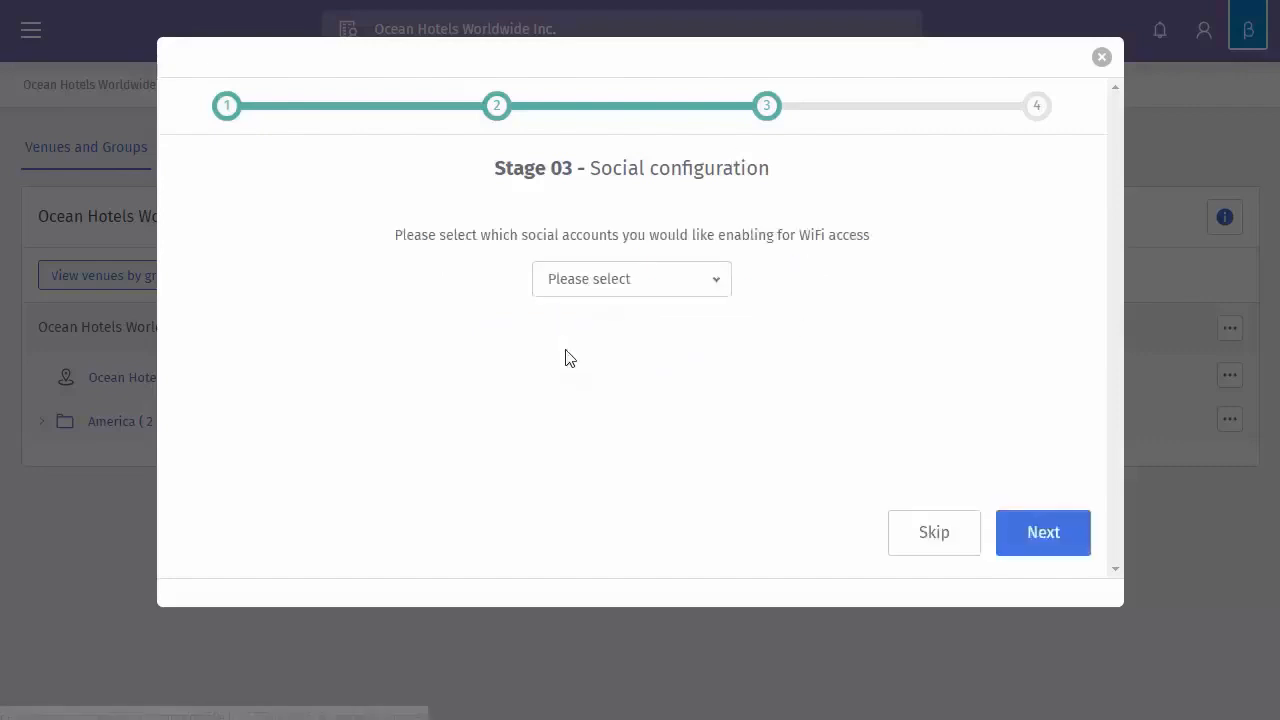
left_click(630, 290)
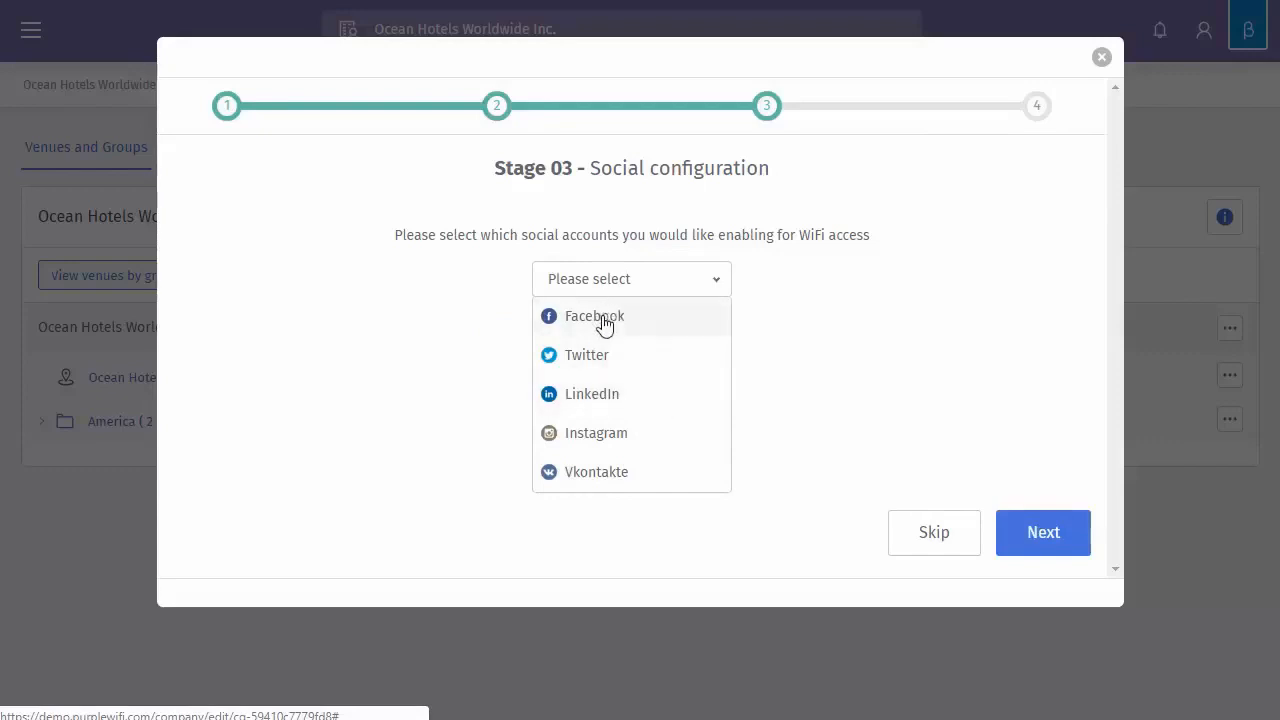
left_click(604, 326)
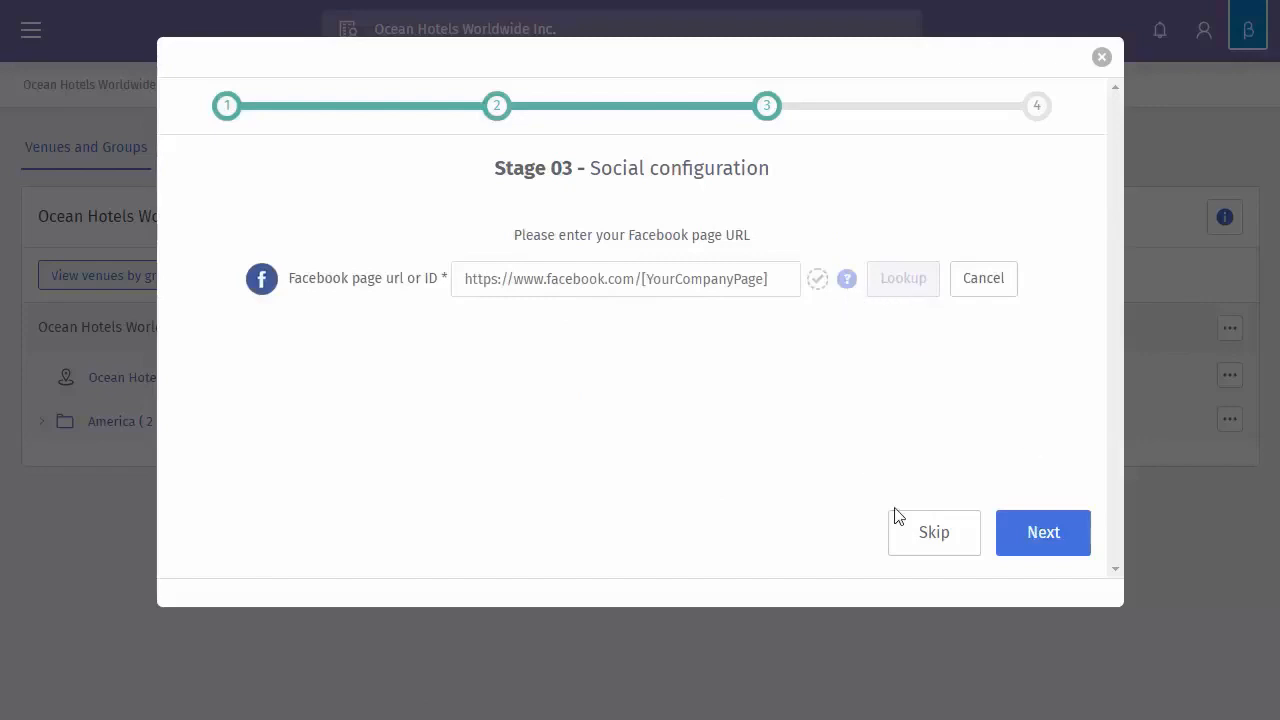
left_click(1024, 541)
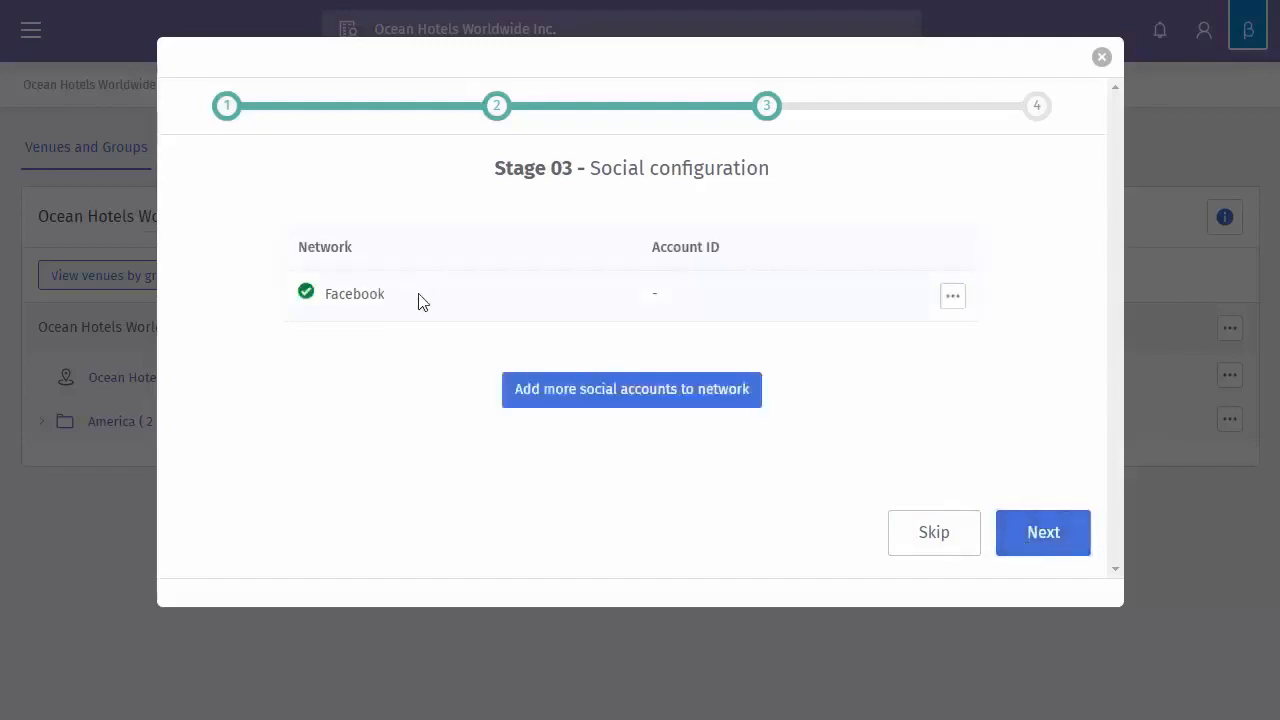
Start adding Twitter, back out without it, and finish the wizard at Stage 04
left_click(617, 405)
left_click(686, 292)
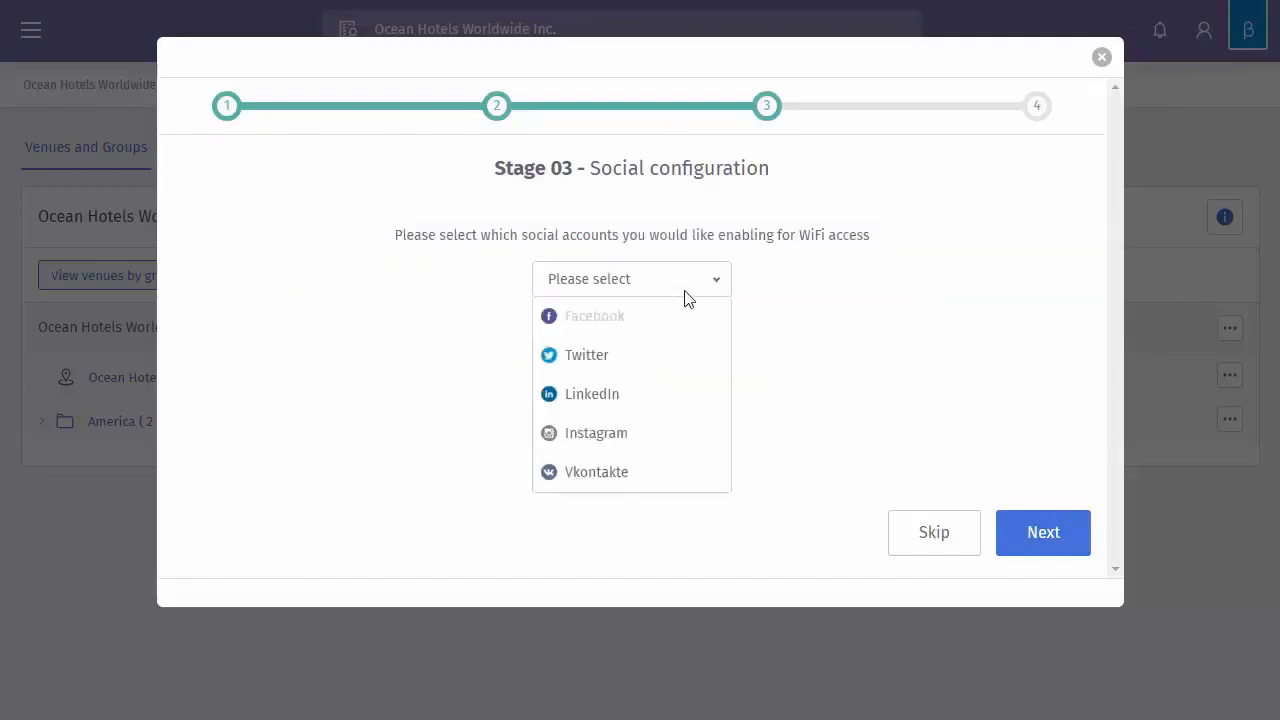
left_click(598, 358)
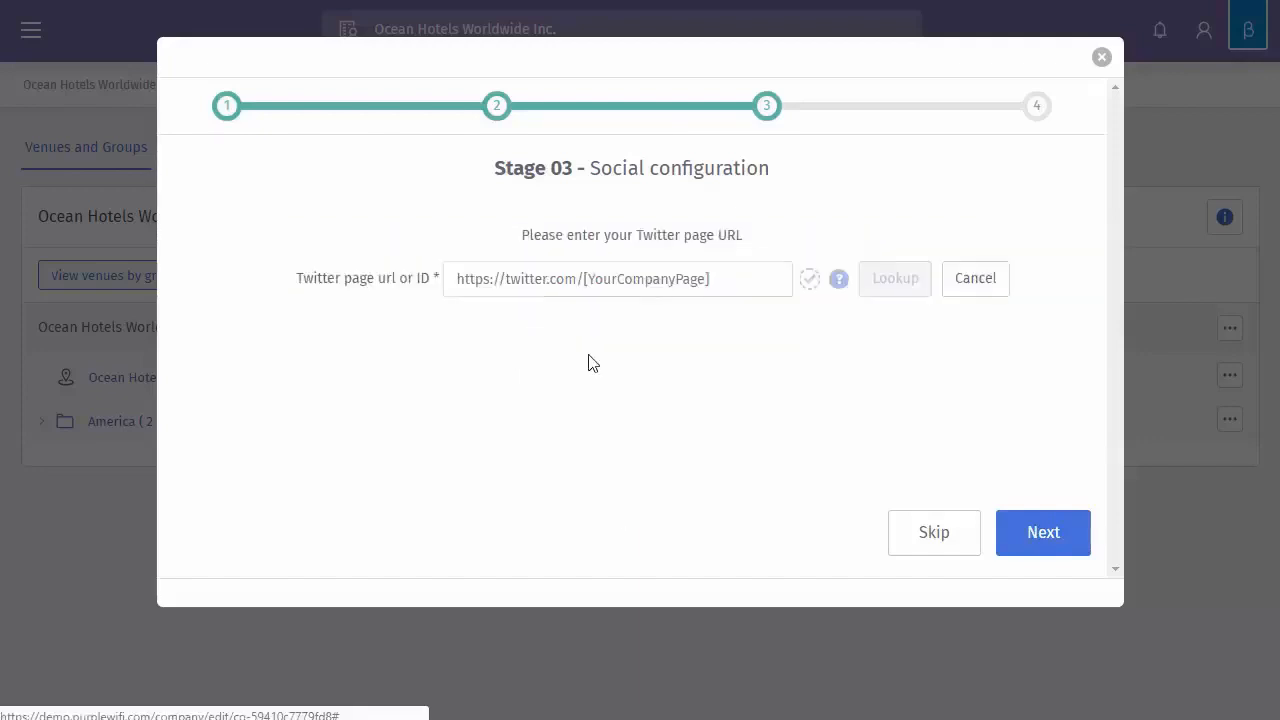
left_click(561, 287)
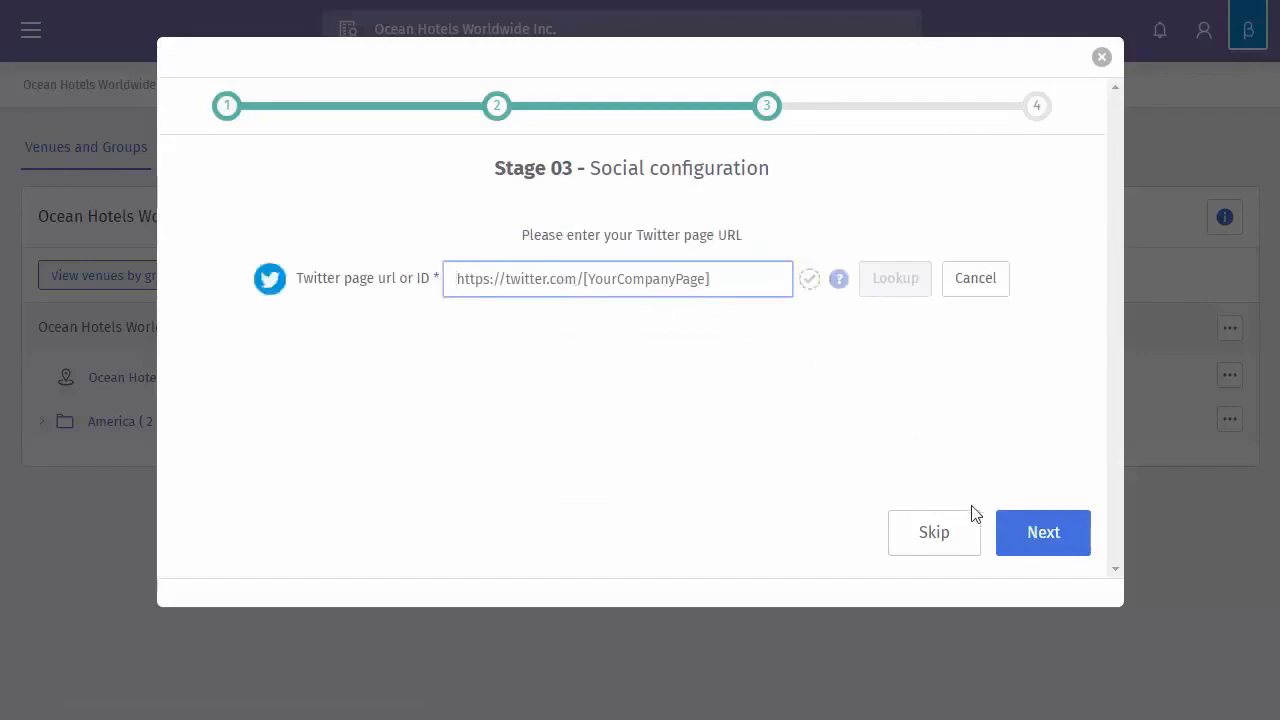
left_click(1030, 541)
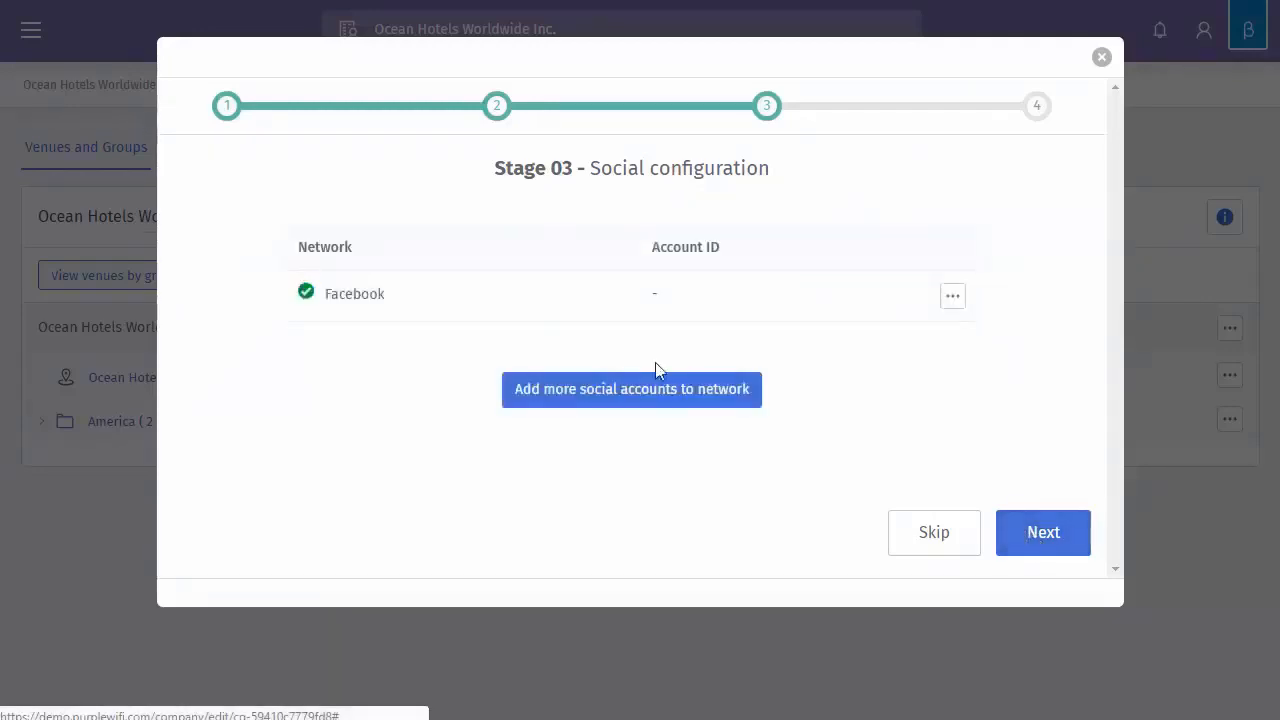
left_click(1044, 551)
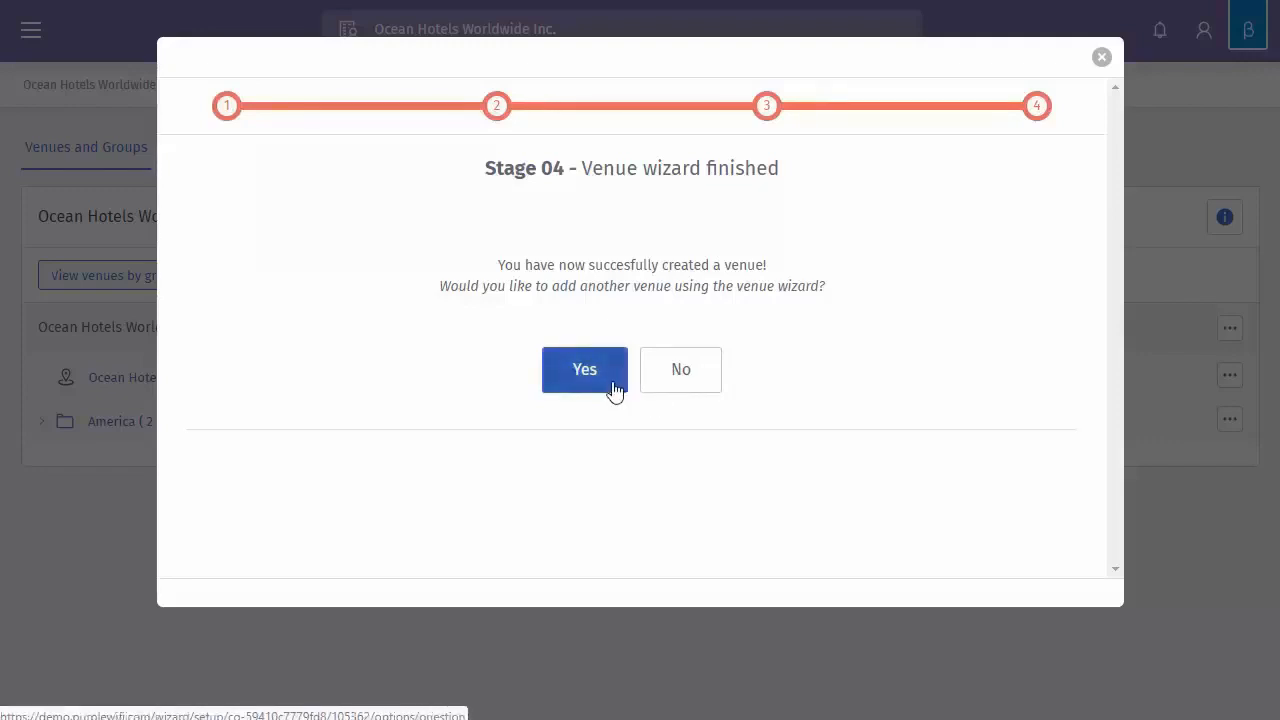
Decline adding another venue and review Training Venue's Hardware and Access Methods
left_click(686, 384)
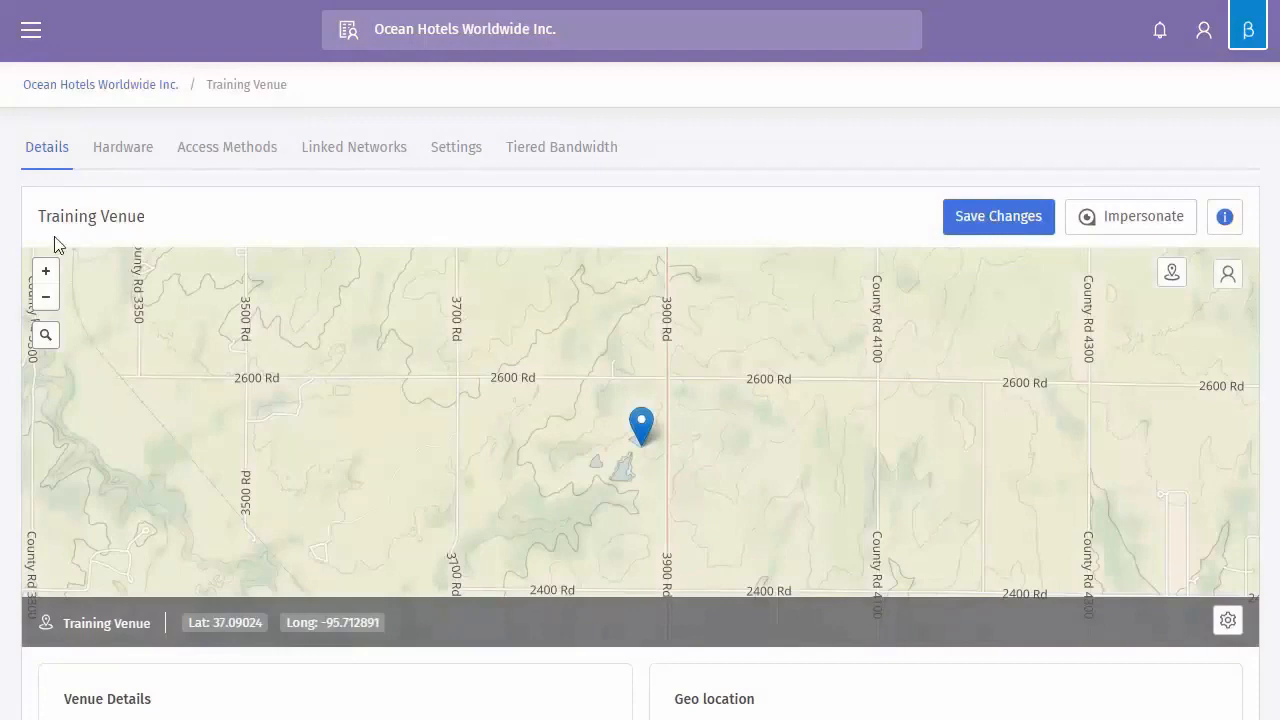
scroll(357, 234, "down", 4)
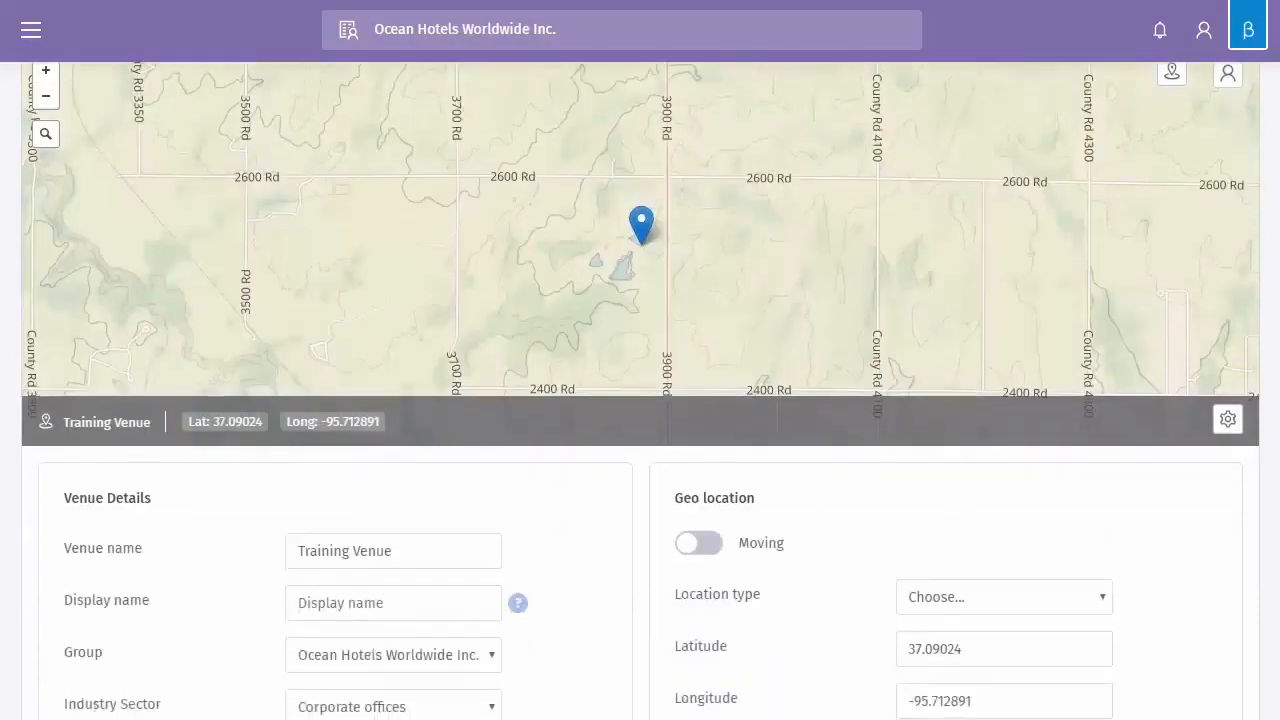
scroll(454, 336, "down", 5)
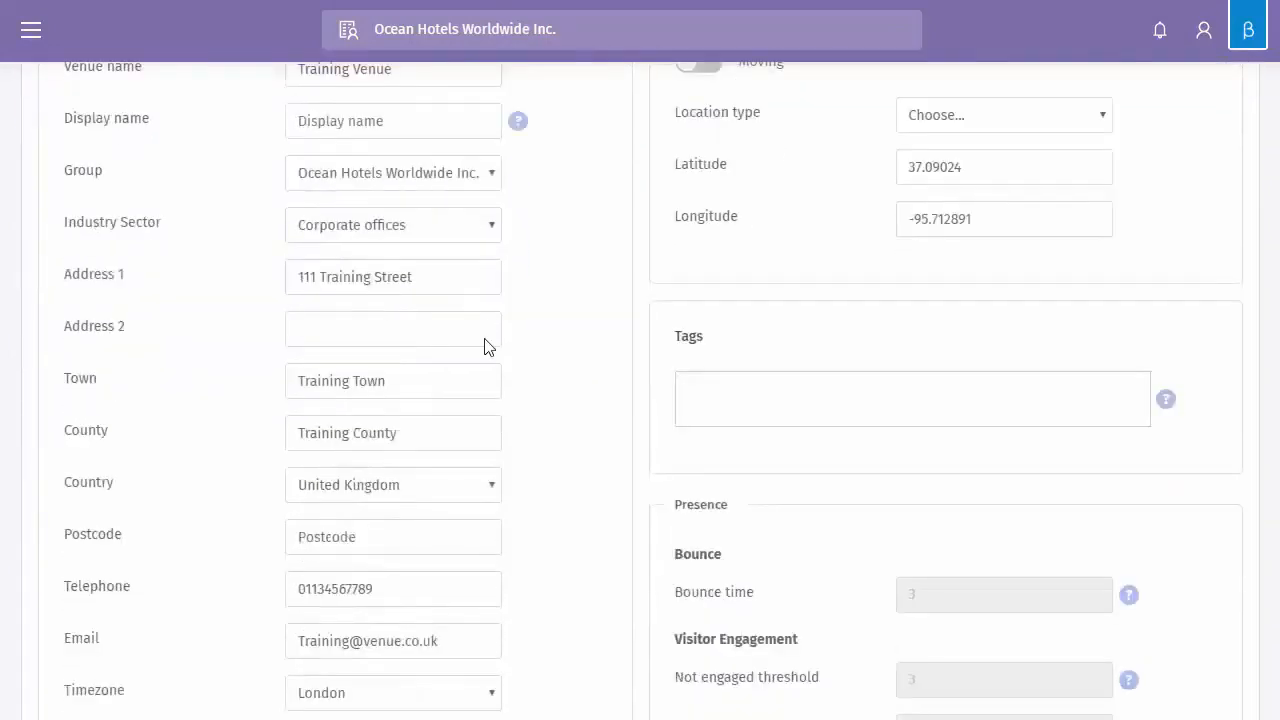
scroll(420, 352, "up", 9)
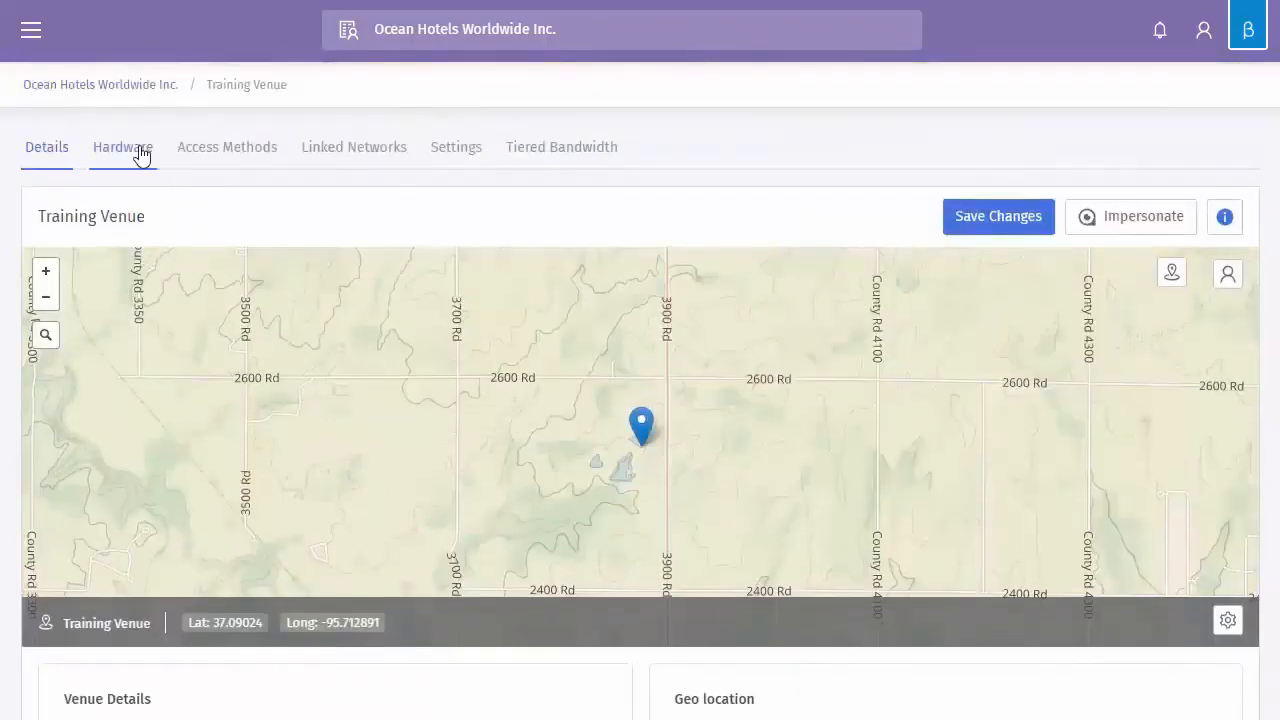
left_click(142, 155)
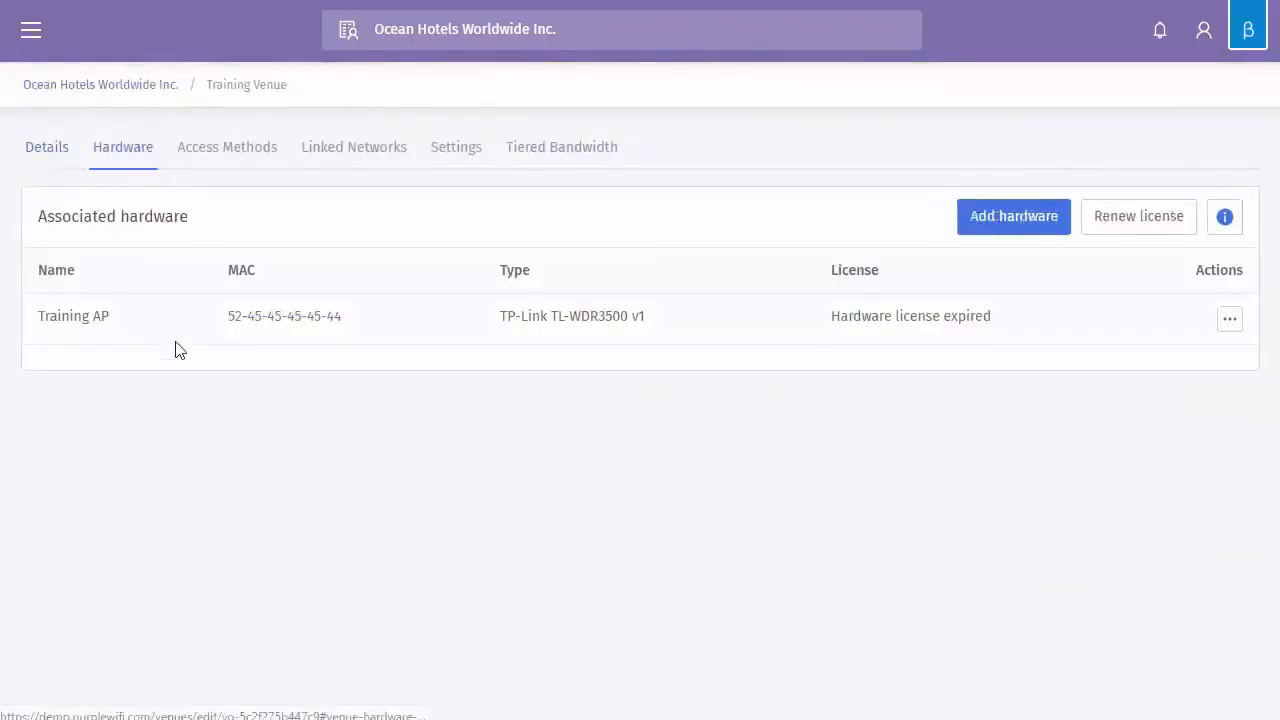
left_click(214, 158)
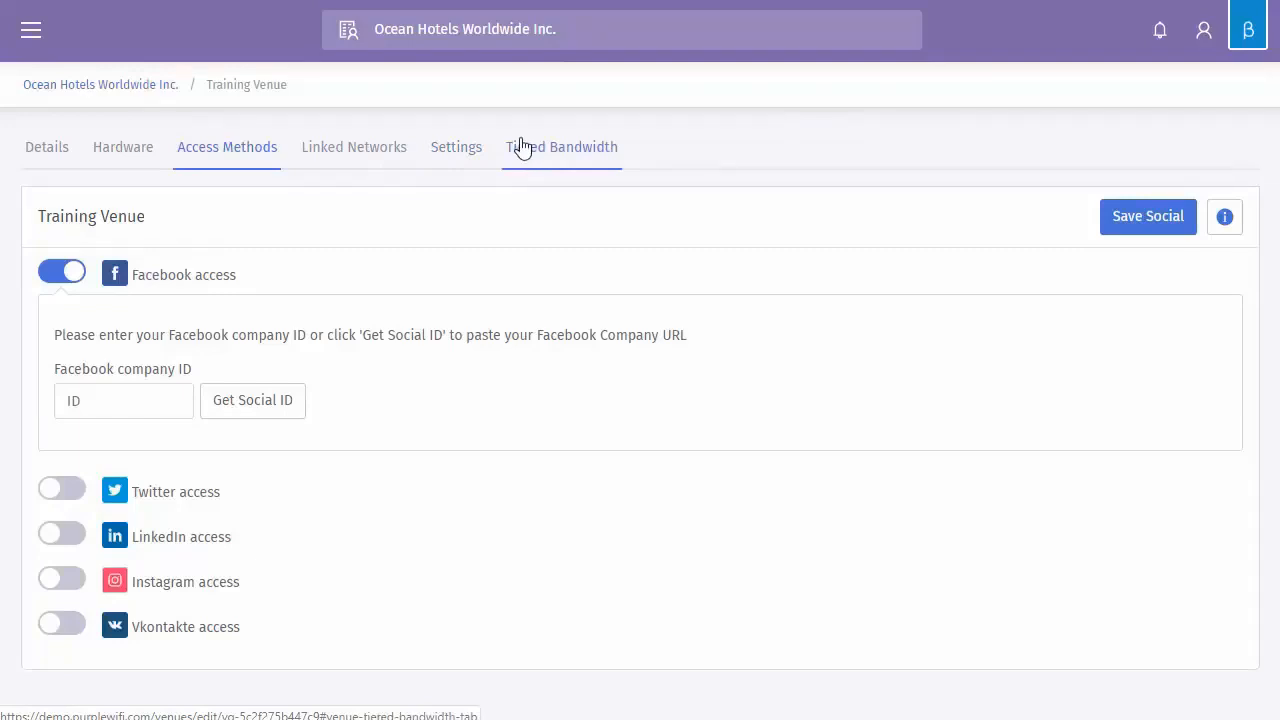
Save the Training Venue details and return to the company overview
left_click(46, 150)
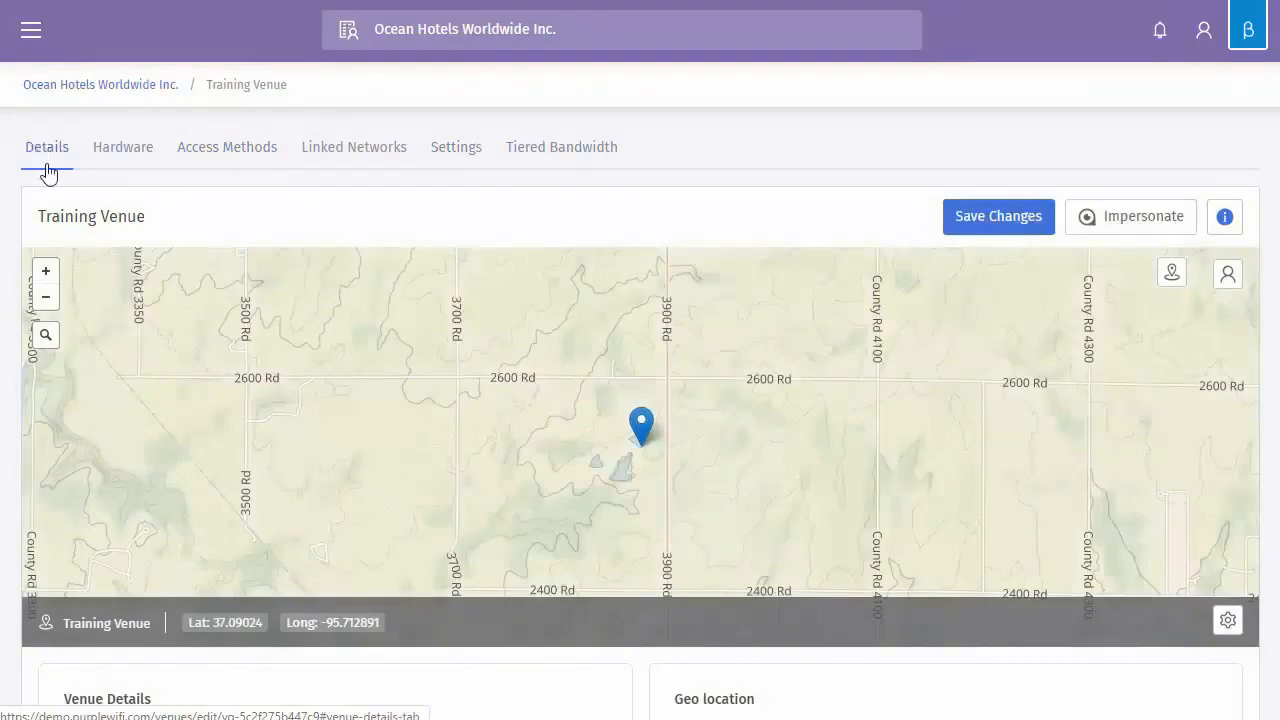
scroll(43, 170, "down", 1)
scroll(329, 263, "down", 5)
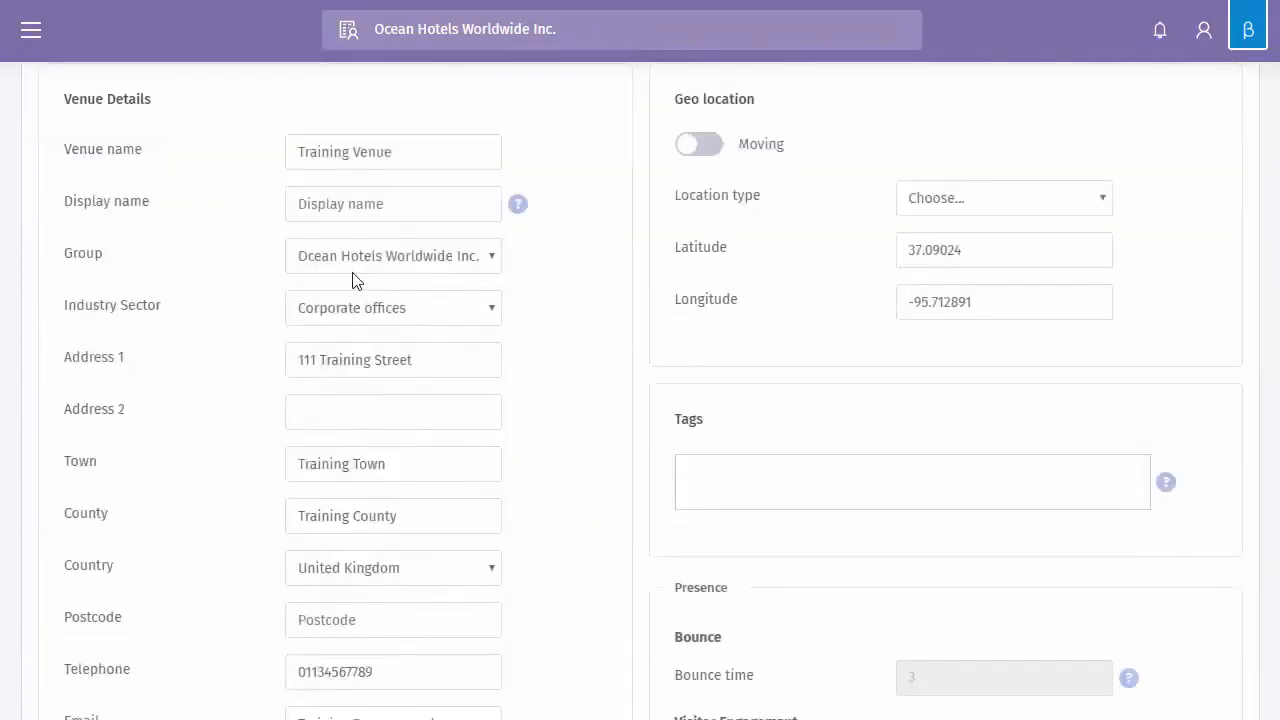
scroll(434, 248, "up", 6)
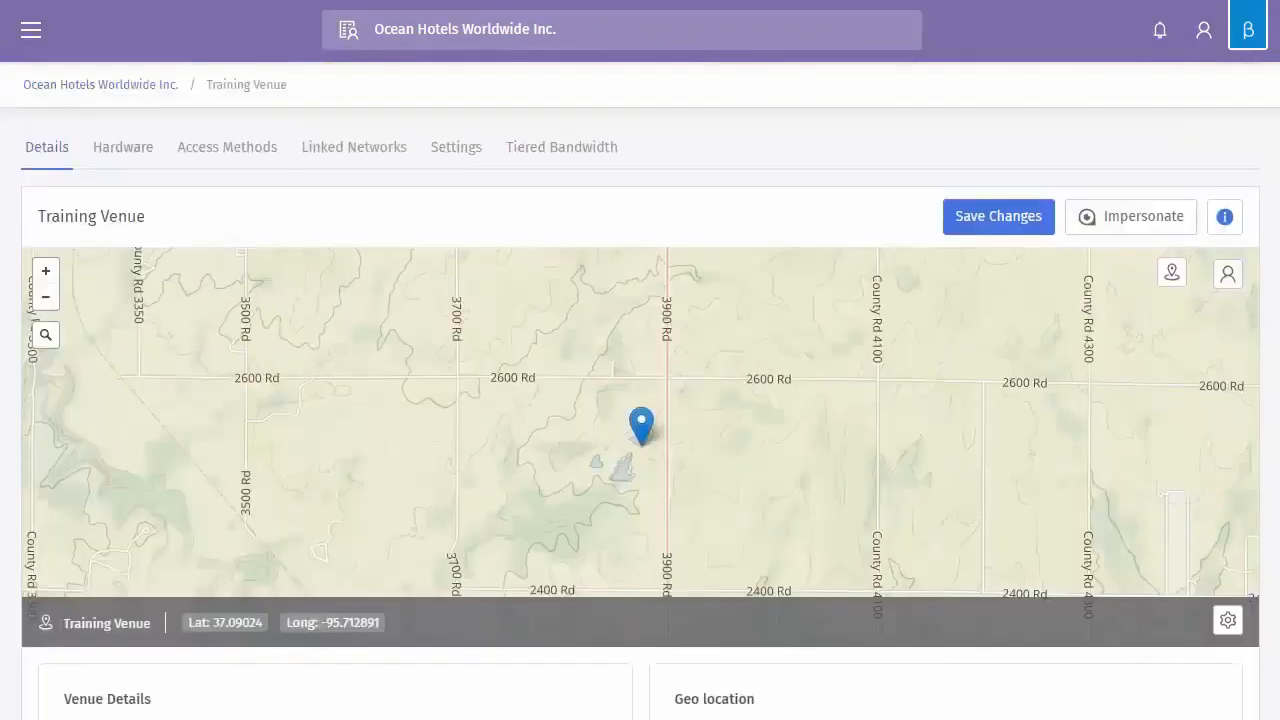
left_click(997, 222)
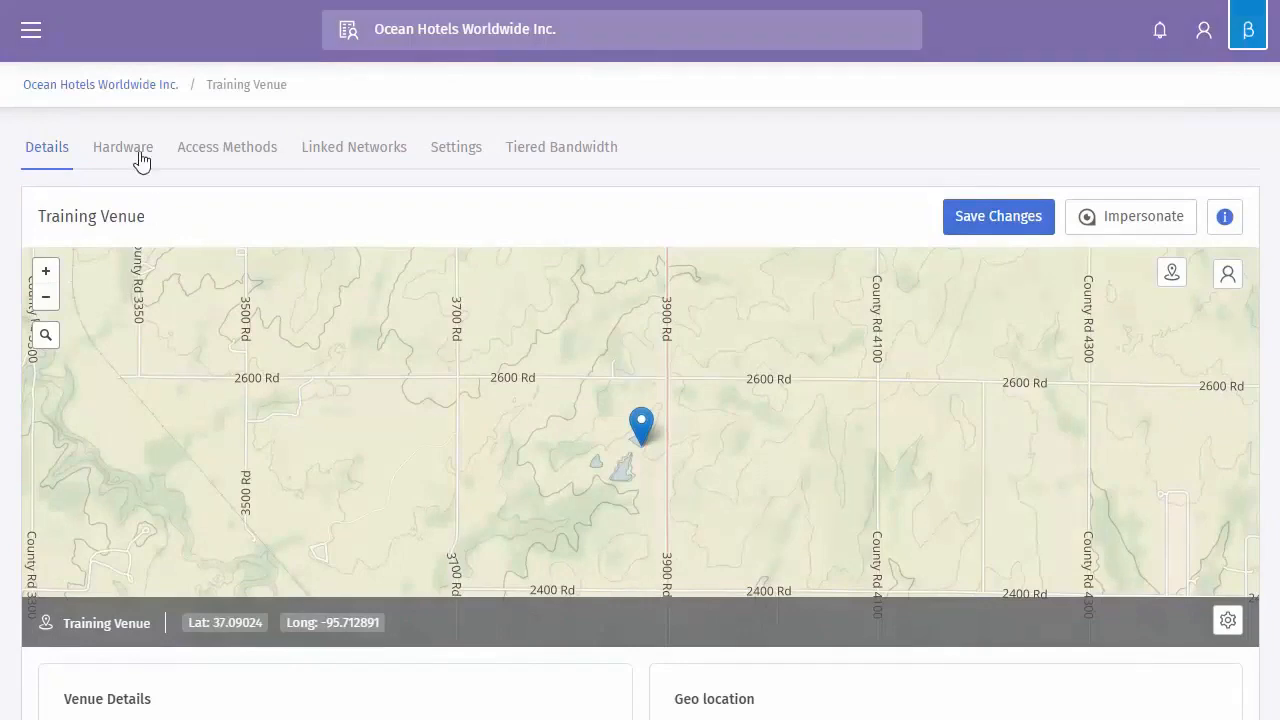
left_click(124, 86)
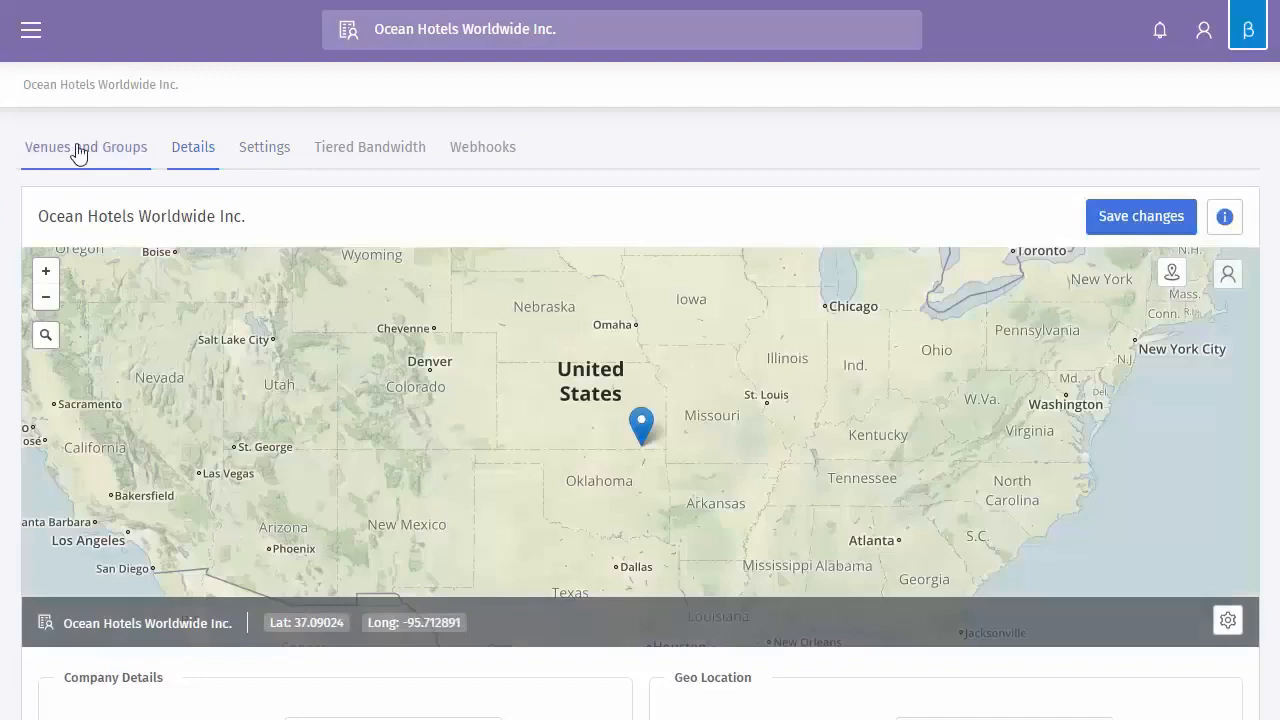
From the Venues and Groups list, choose Add group for Ocean Hotels Worldwide Inc
left_click(78, 150)
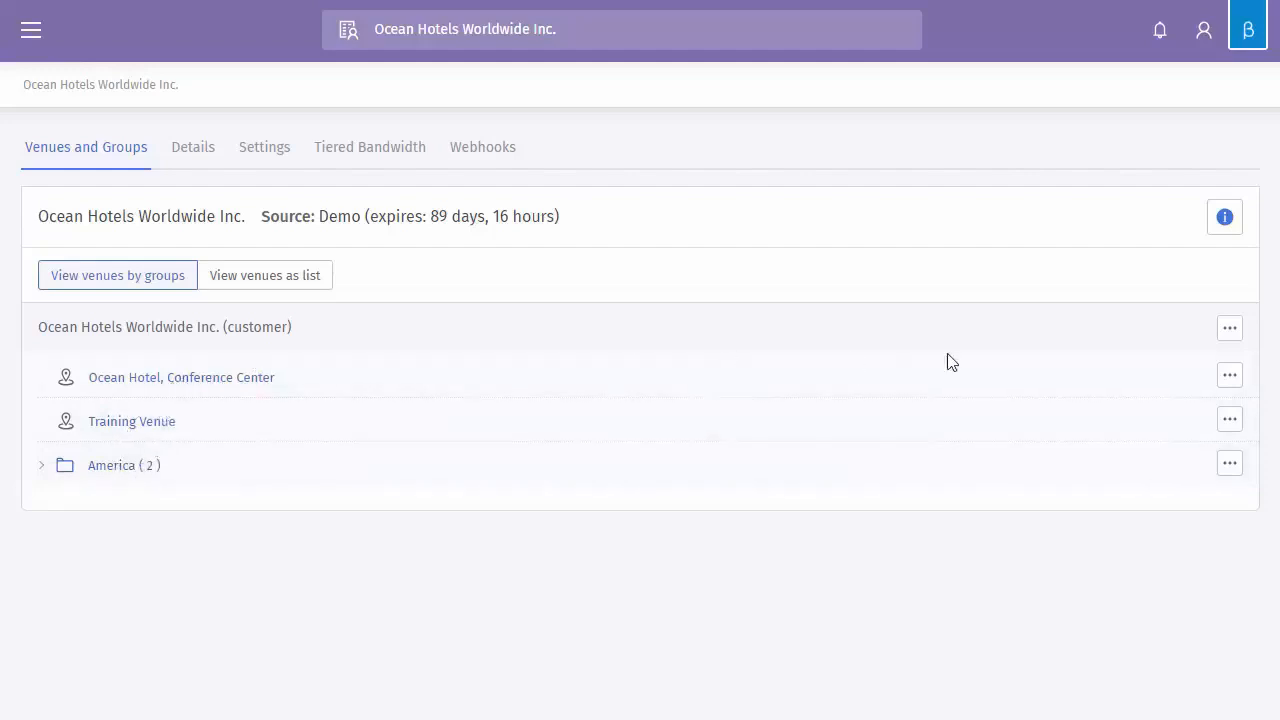
left_click(1228, 331)
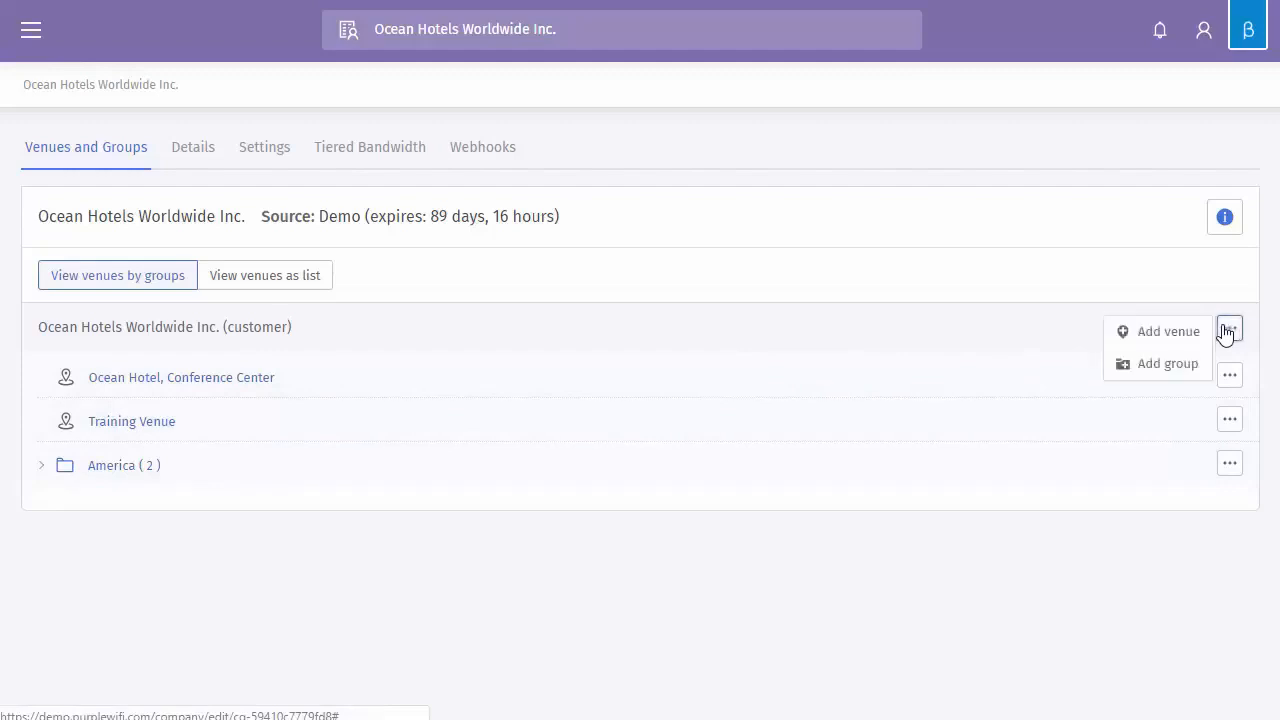
left_click(1167, 364)
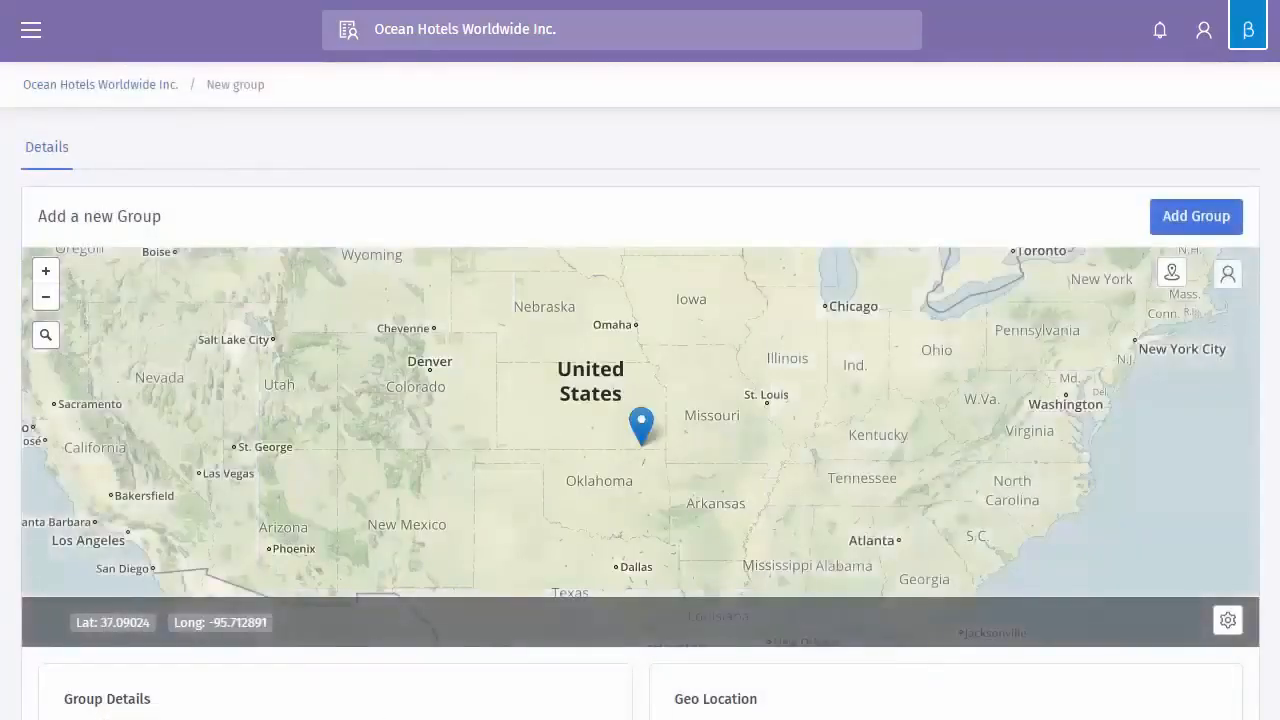
Name the new group 'Training Group' and add it
scroll(415, 316, "down", 4)
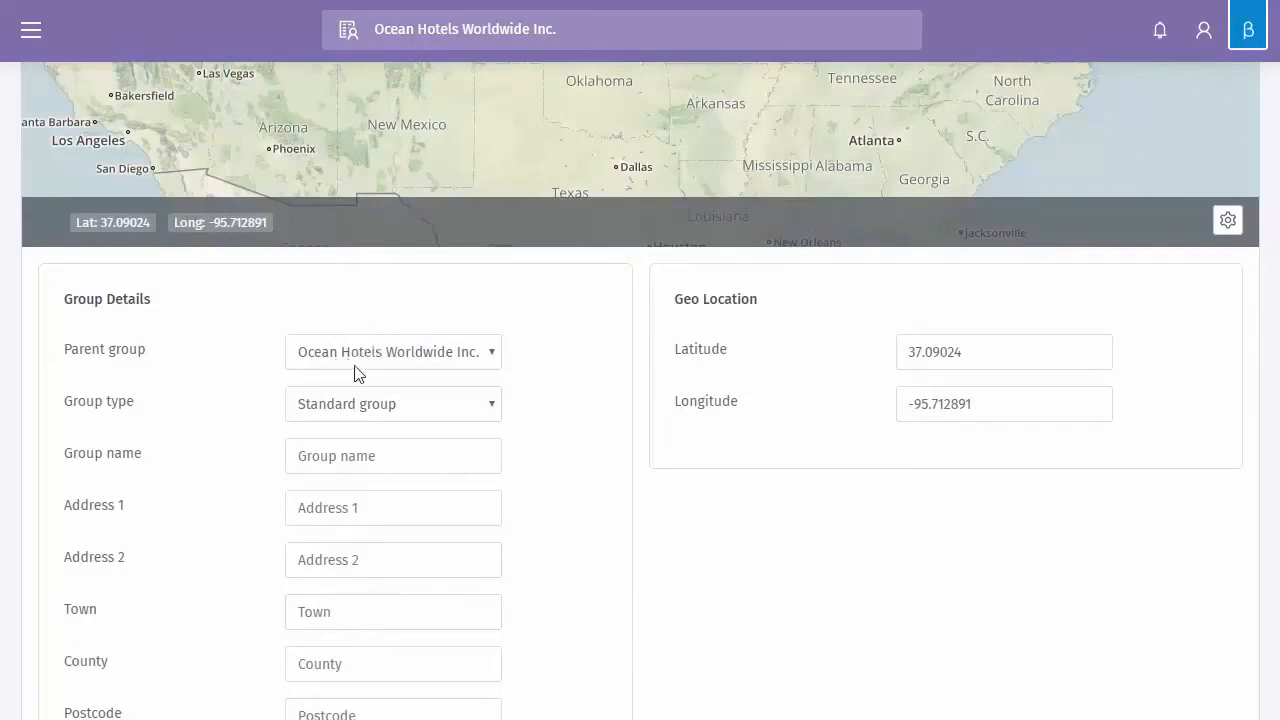
left_click(355, 453)
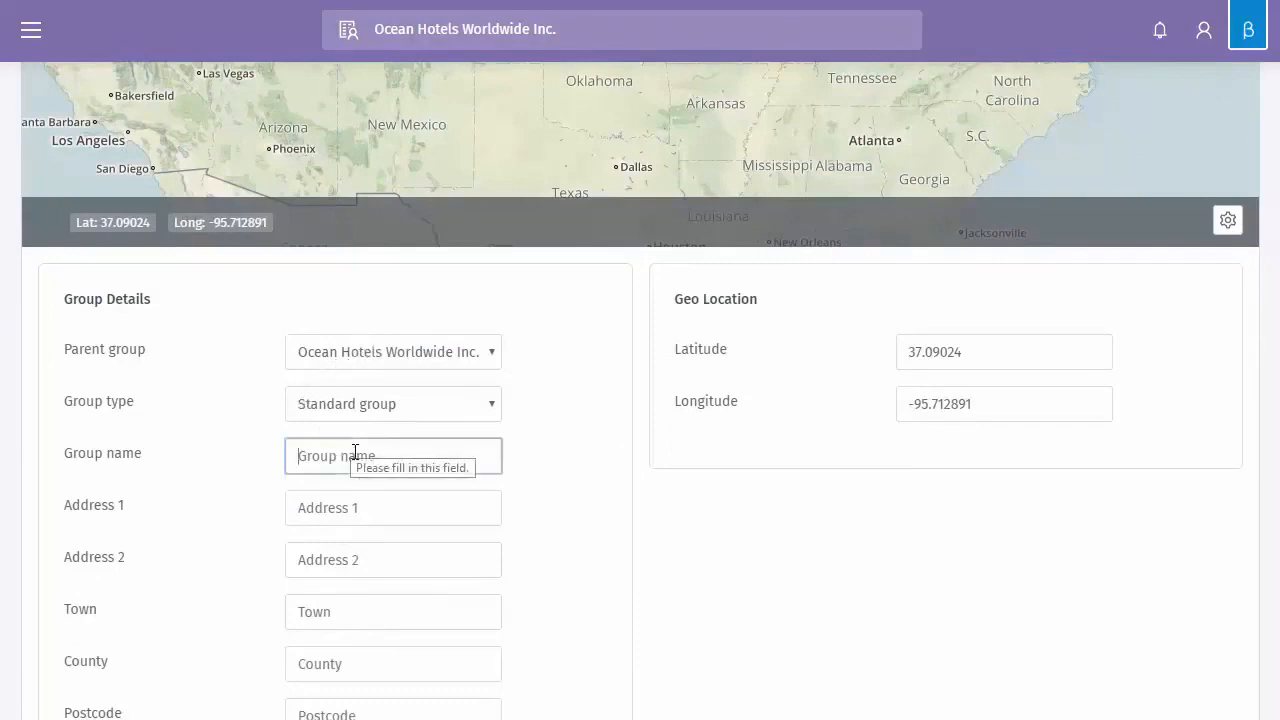
type("Training Group")
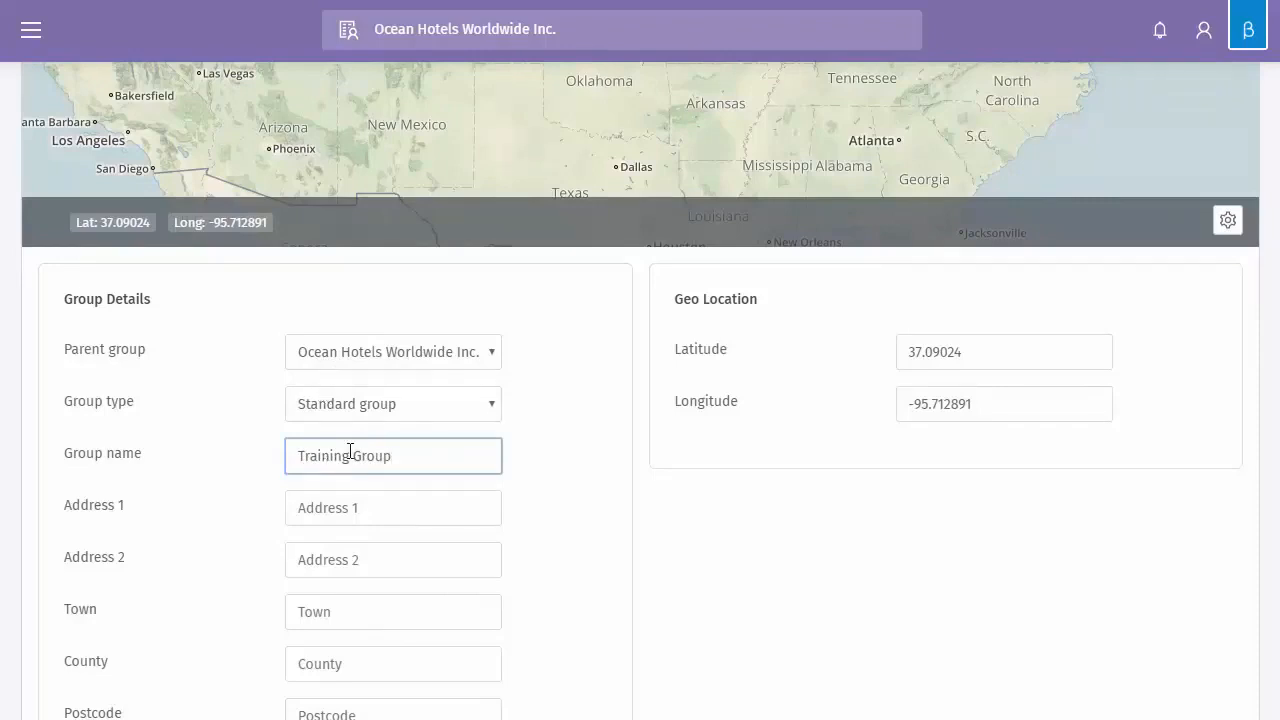
scroll(350, 452, "down", 1)
scroll(199, 465, "down", 1)
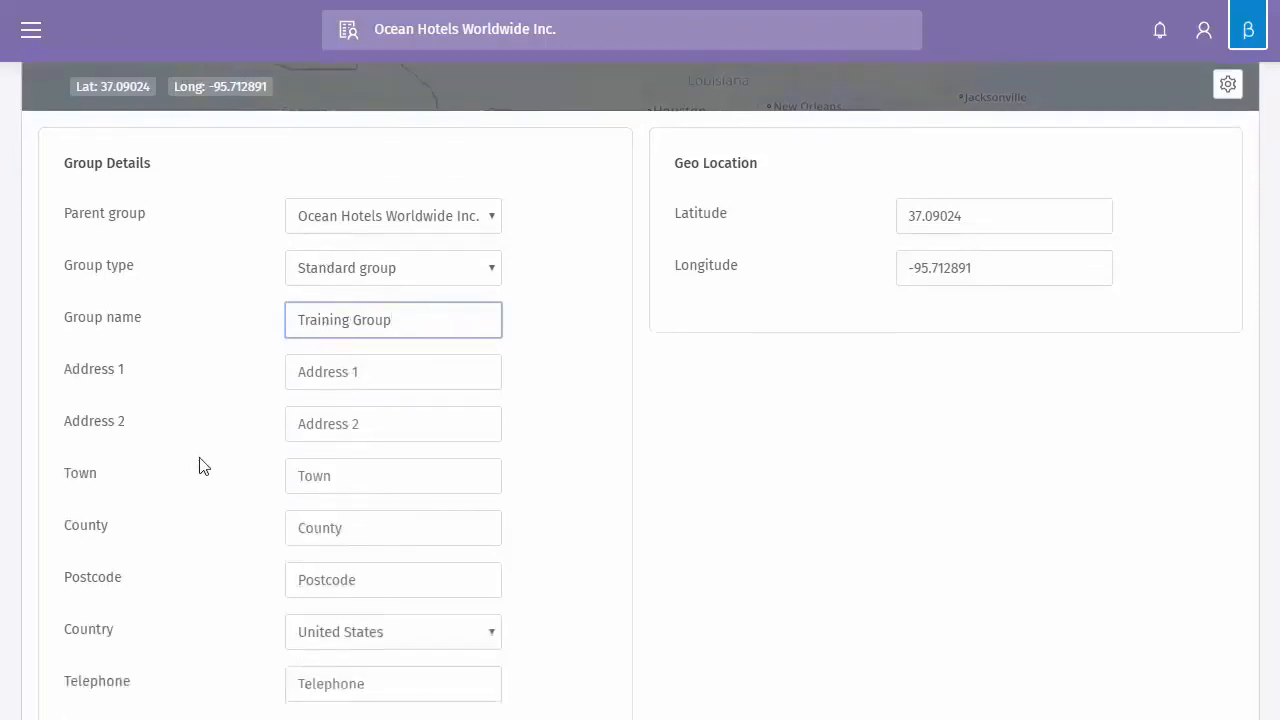
scroll(200, 465, "down", 1)
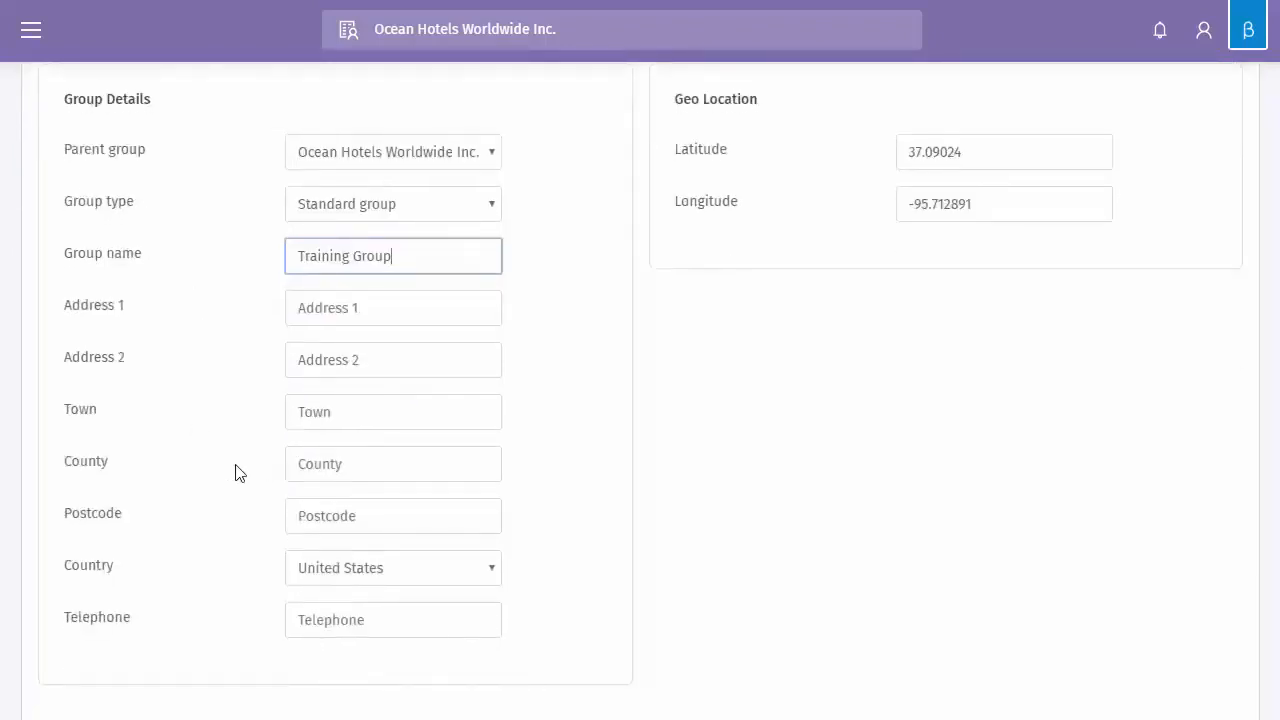
scroll(371, 452, "up", 5)
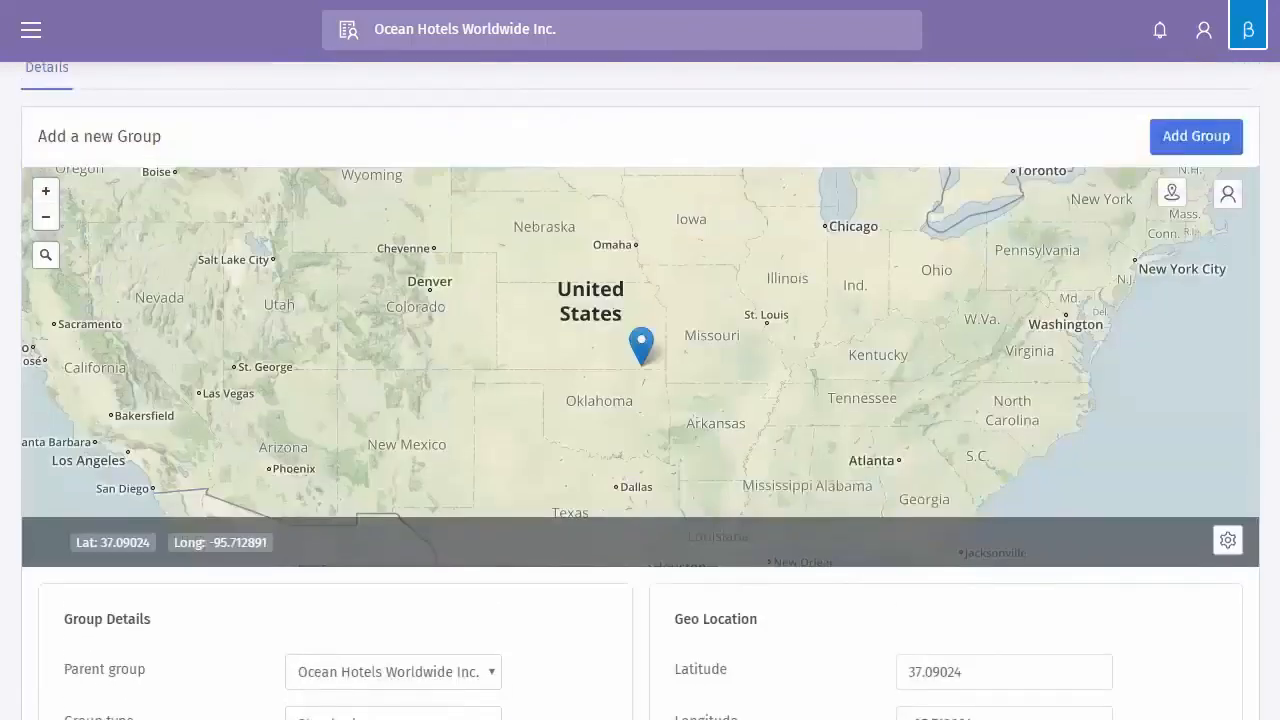
left_click(1196, 137)
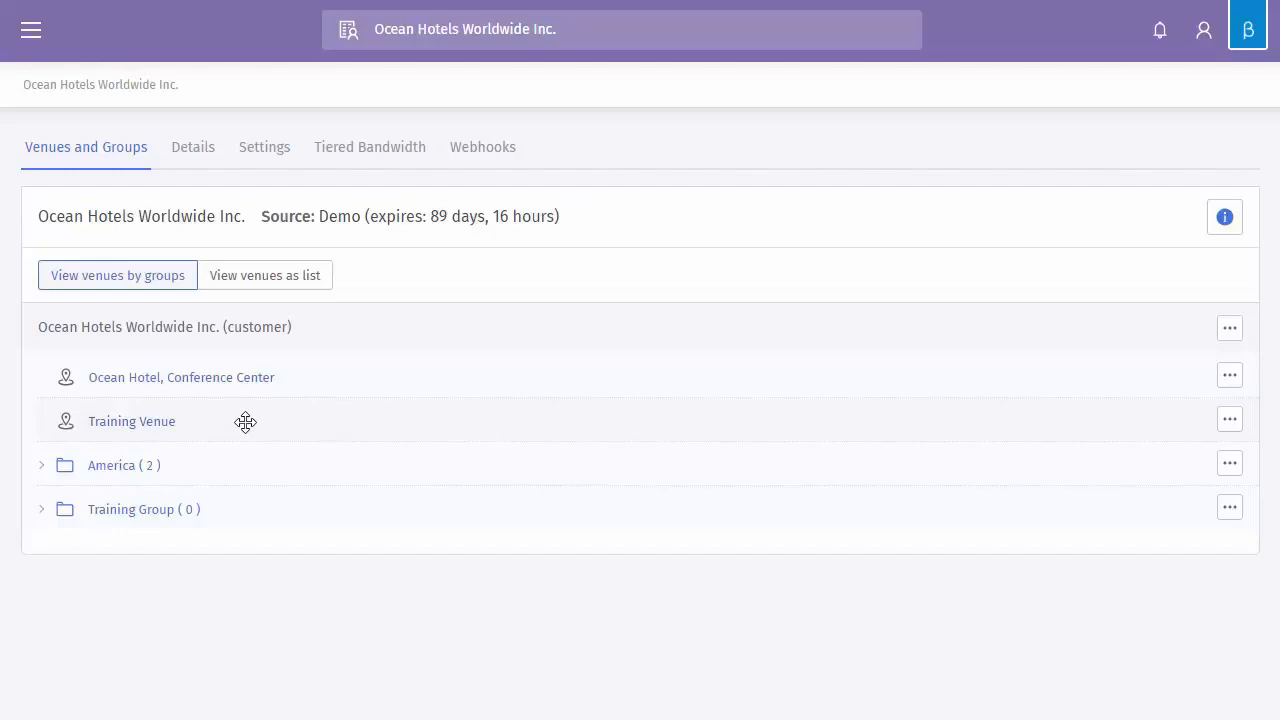
Drag Training Venue into the Training Group folder
left_click_drag(245, 422, 328, 467)
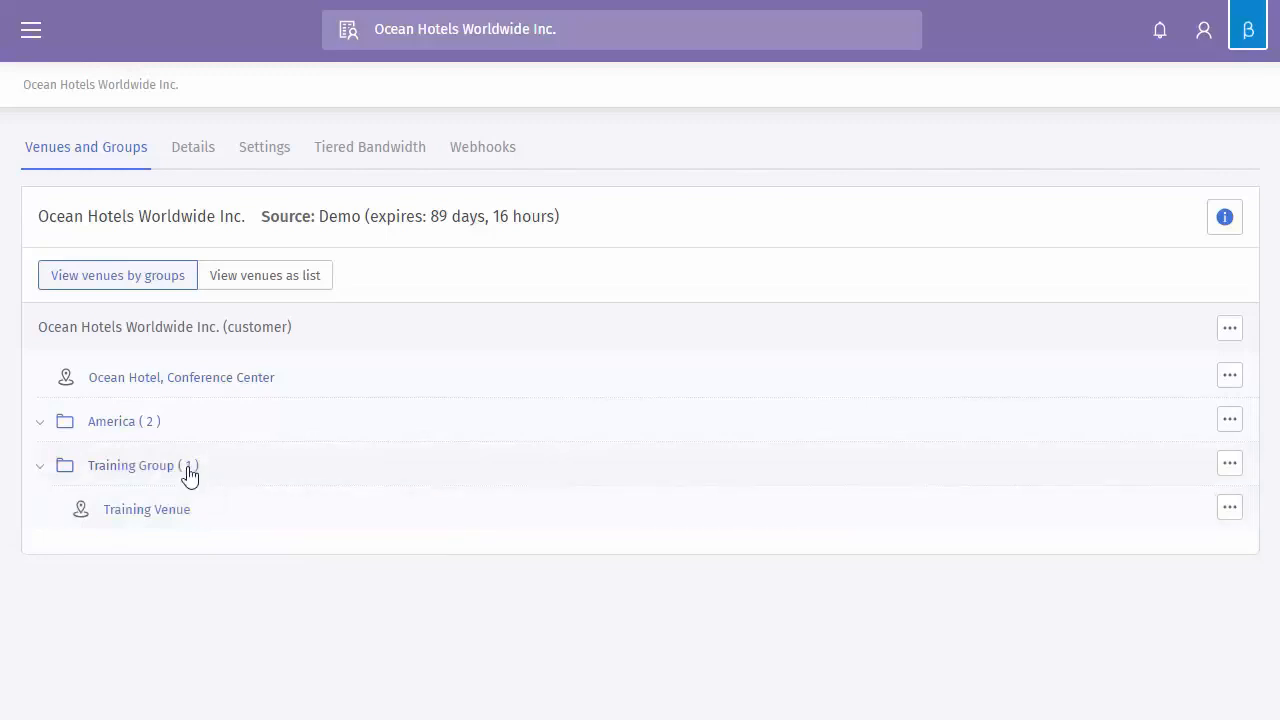